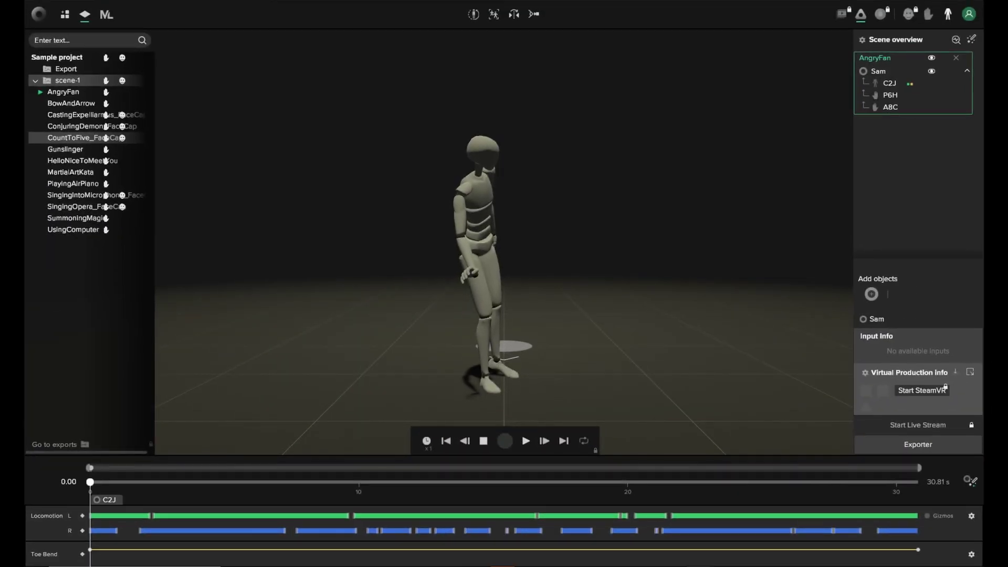
Step: Select the CountToFive_FaceCap recording in scene-1 of the sample project
{"action": "left_click", "coordinate": [76, 137]}
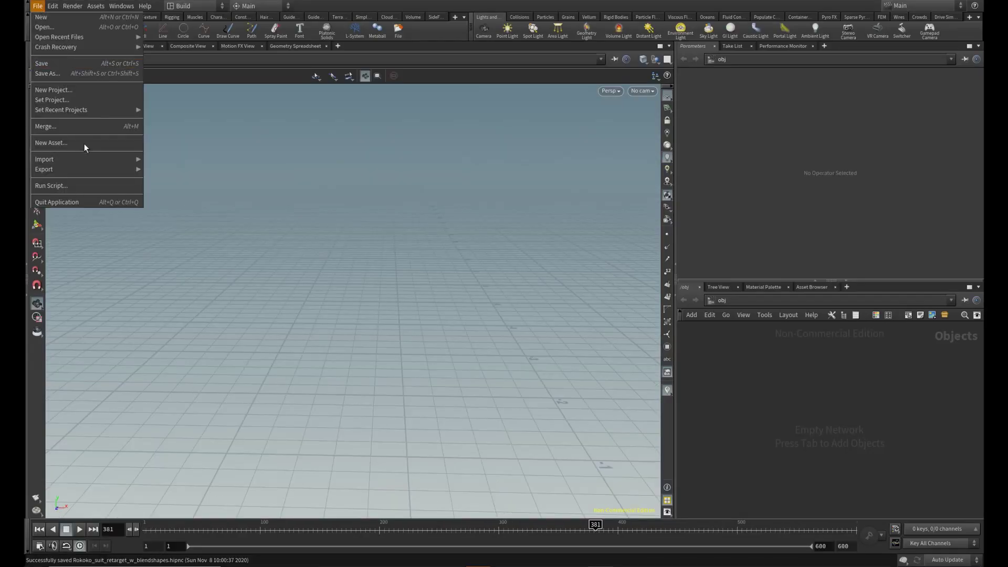
Step: In Houdini, import the character FBX $HIP/geo/Bert_1_blendshape_added.fbx with Import Blend Deformers as Blend SOPs enabled
{"action": "mouse_move", "coordinate": [115, 167]}
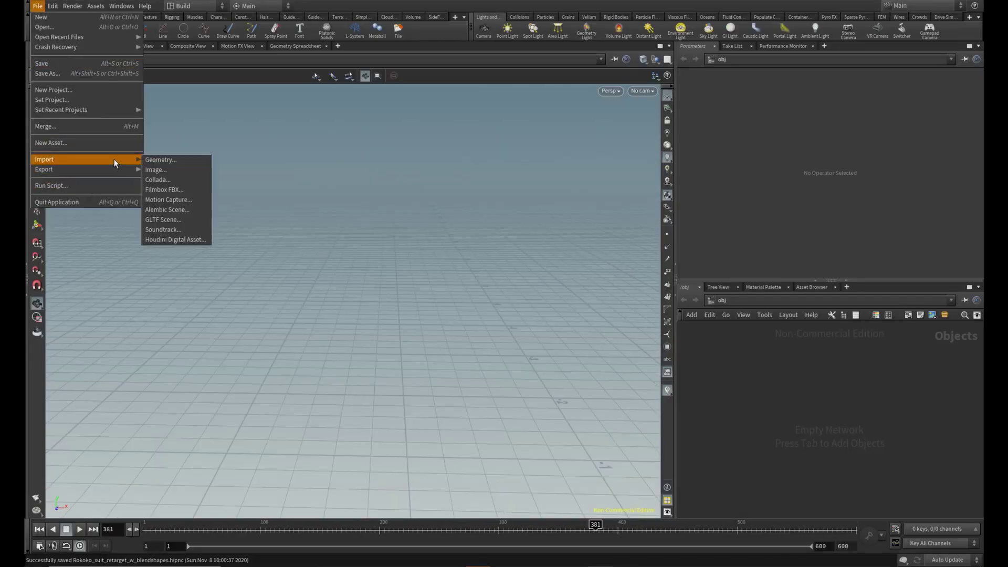
{"action": "left_click", "coordinate": [168, 190]}
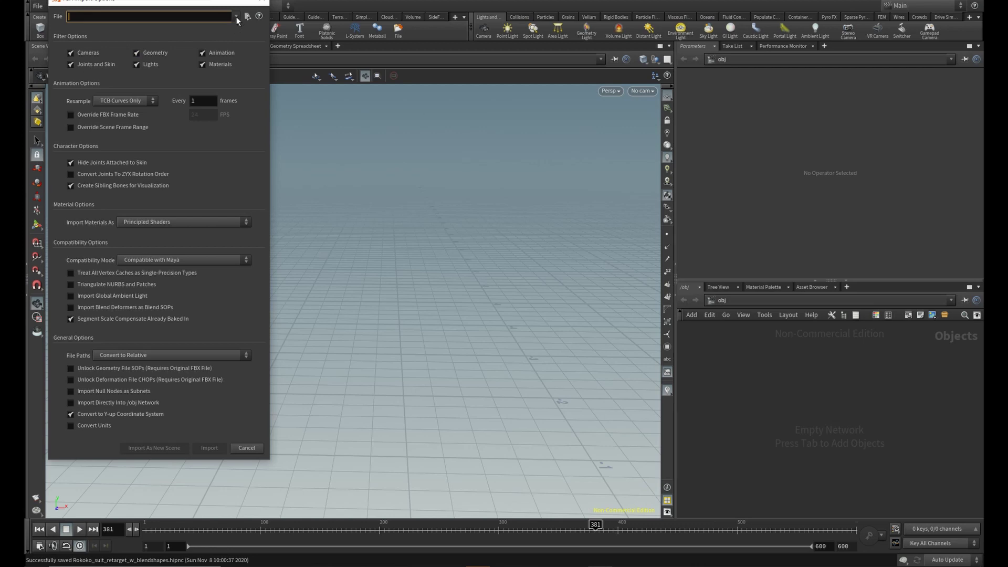
{"action": "left_click", "coordinate": [236, 16]}
{"action": "left_click", "coordinate": [197, 38]}
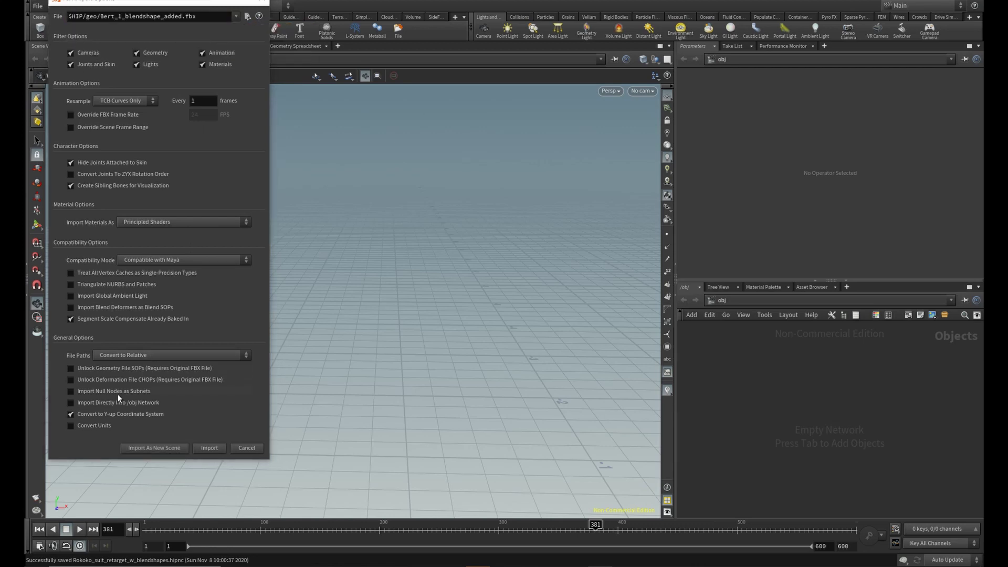
{"action": "left_click", "coordinate": [113, 307]}
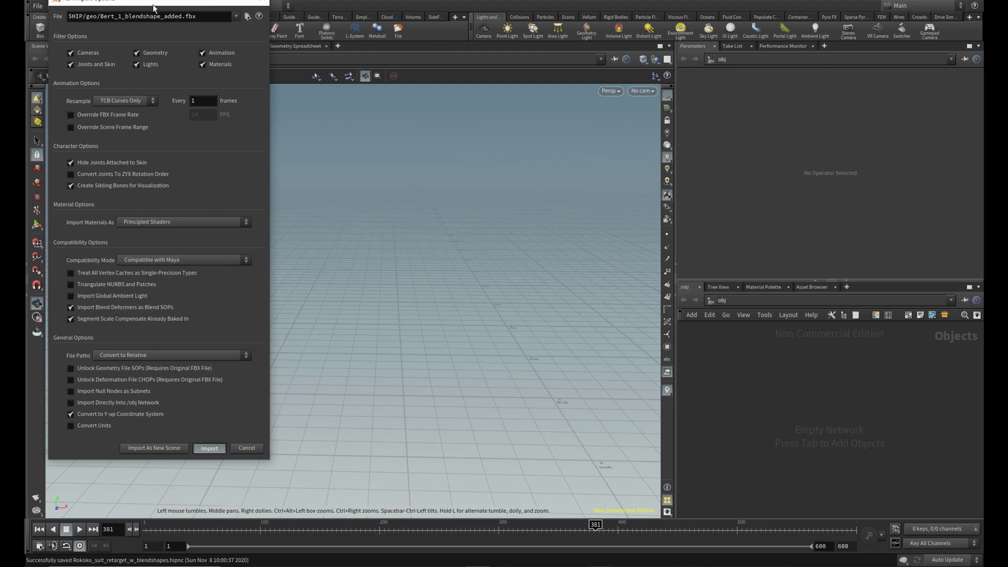
Step: Import the facial mocap file Bodhi-2_face_P_kfQ92I.fbx as Filmbox FBX with blend deformers imported as Blend SOPs
{"action": "left_click", "coordinate": [38, 6]}
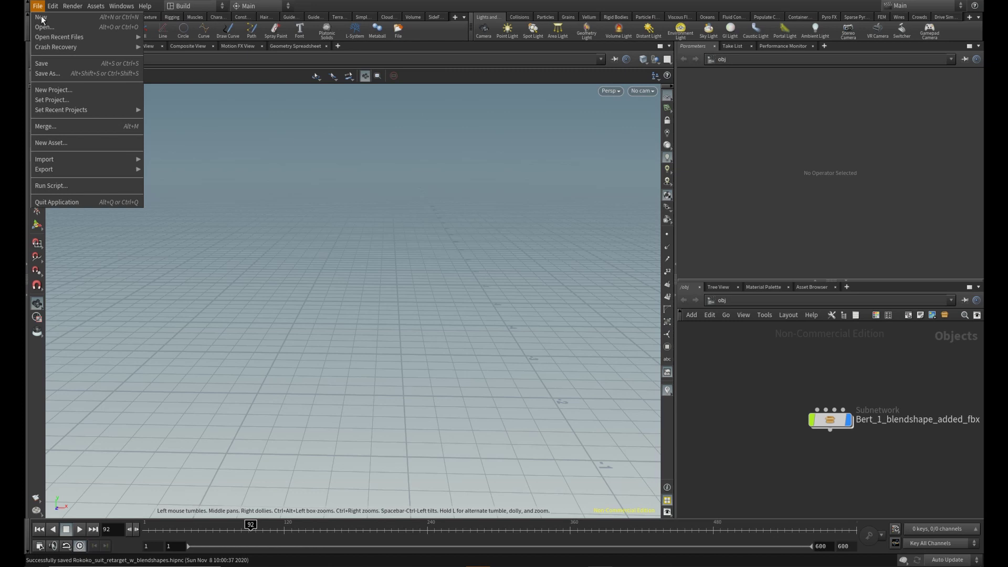
{"action": "mouse_move", "coordinate": [137, 159]}
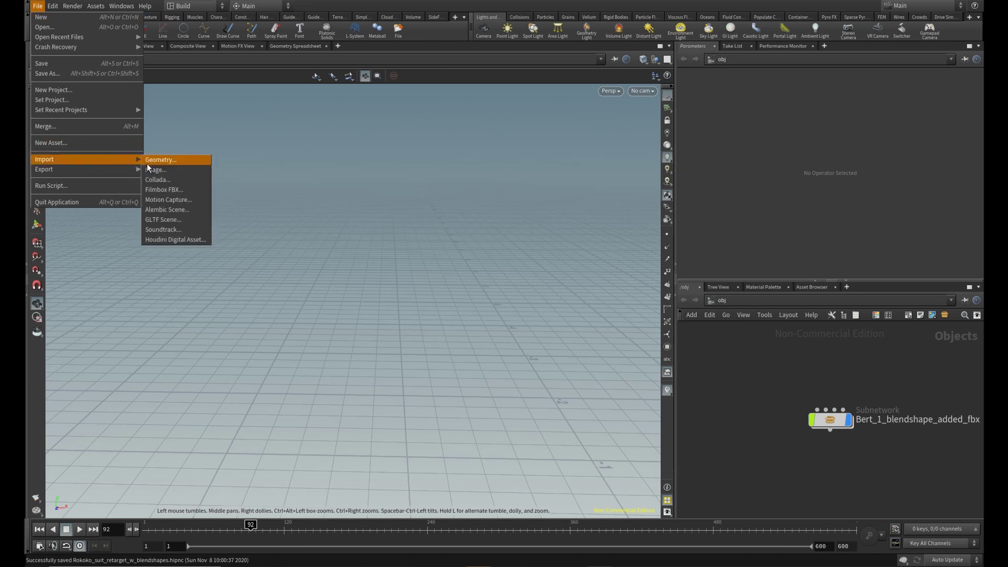
{"action": "left_click", "coordinate": [163, 190]}
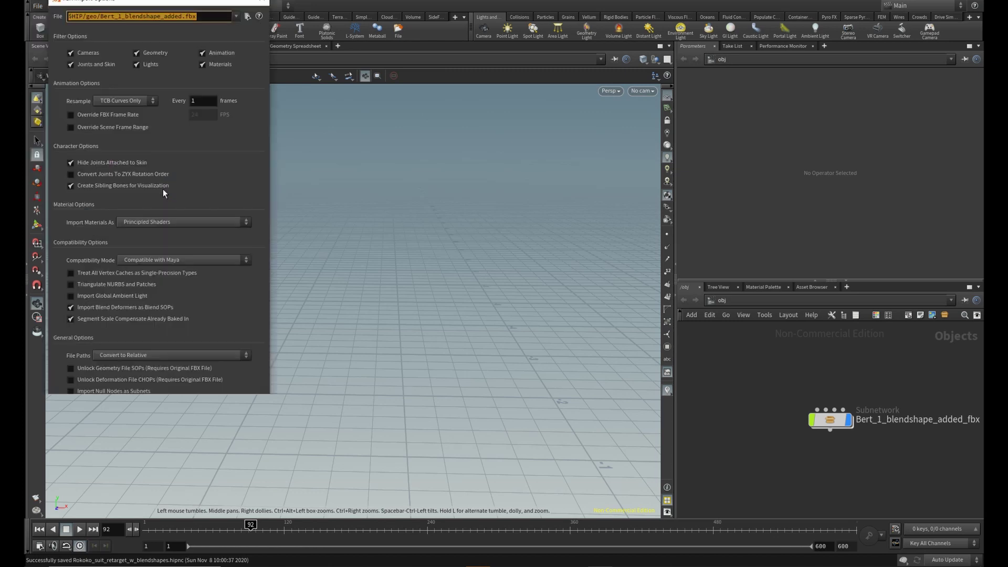
{"action": "left_click", "coordinate": [236, 19]}
{"action": "left_click", "coordinate": [233, 36]}
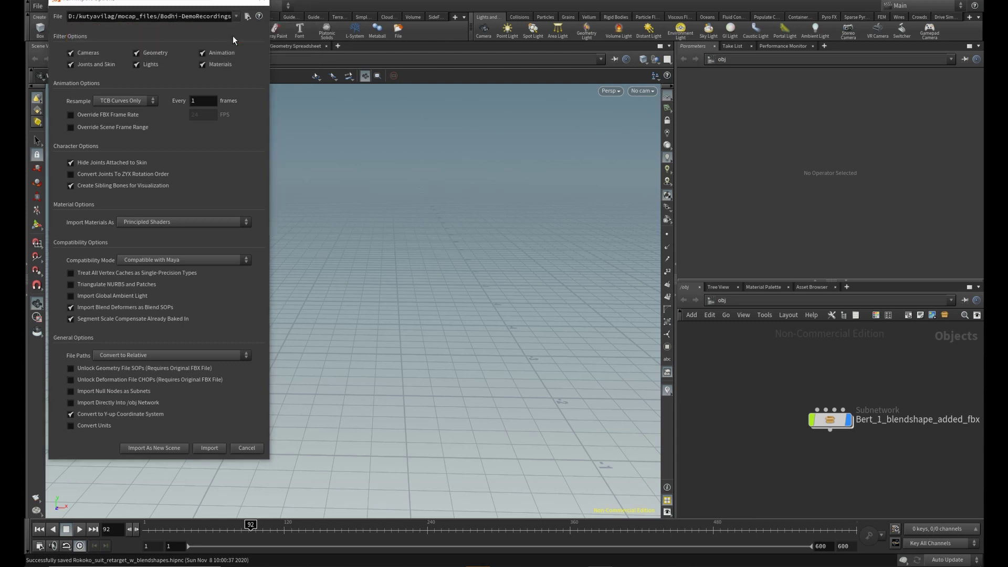
{"action": "left_click", "coordinate": [86, 309]}
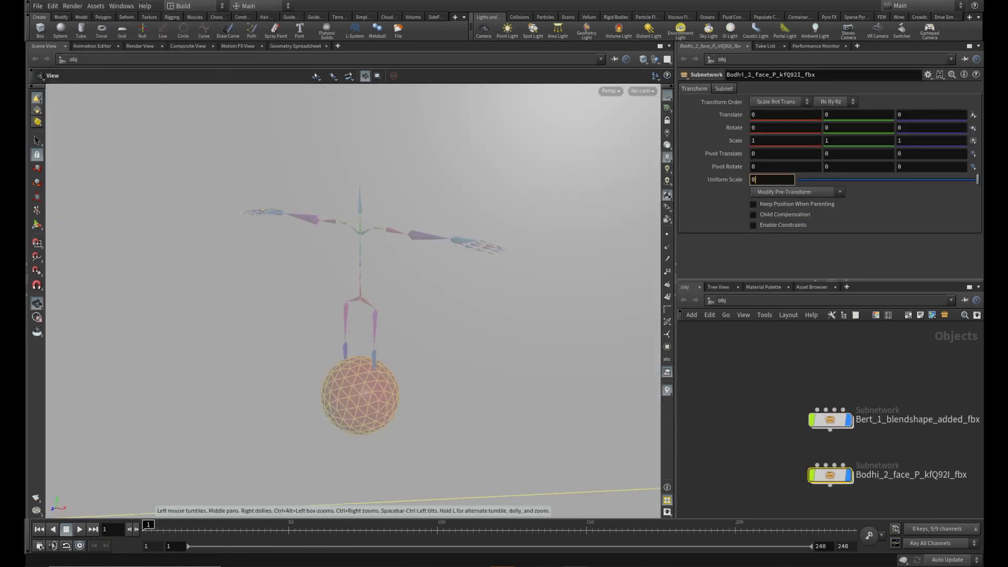
Step: Set the imported face subnetwork's uniform scale to 0.02 and rename it FACIAL_MOCAP_DATA
{"action": "key", "text": "Return"}
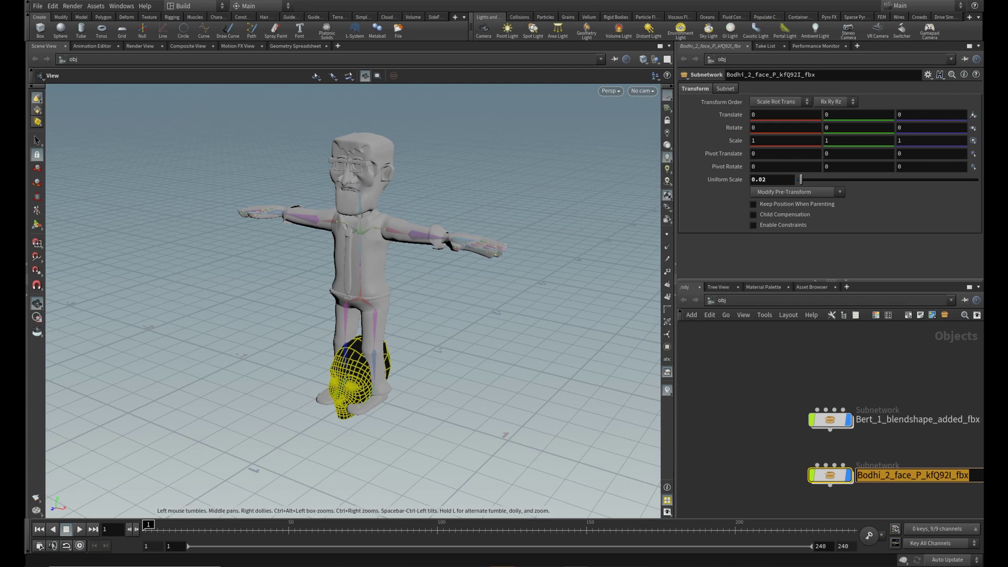
{"action": "type", "text": "FACIAL_MOC"}
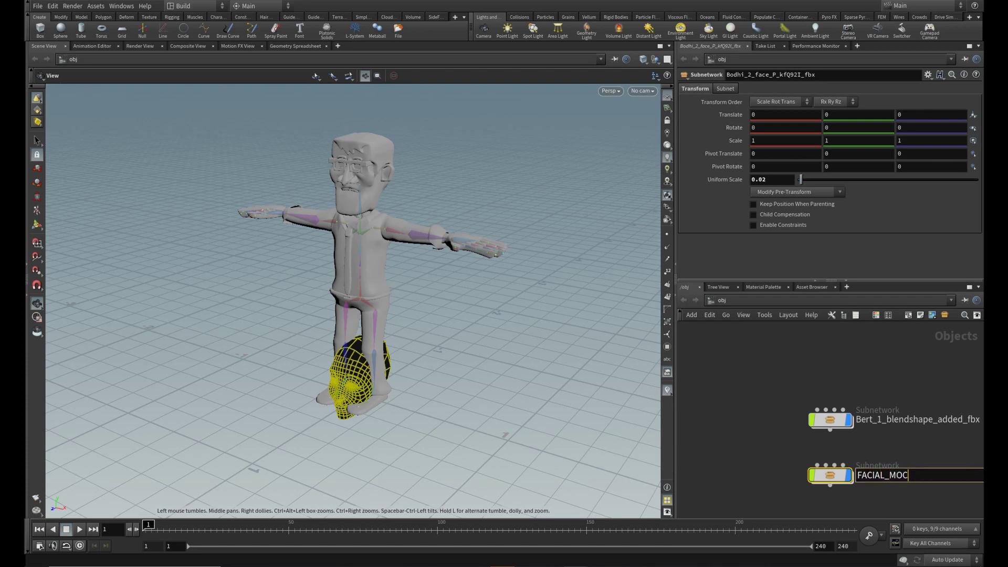
{"action": "type", "text": "AP_DATA"}
{"action": "key", "text": "Return"}
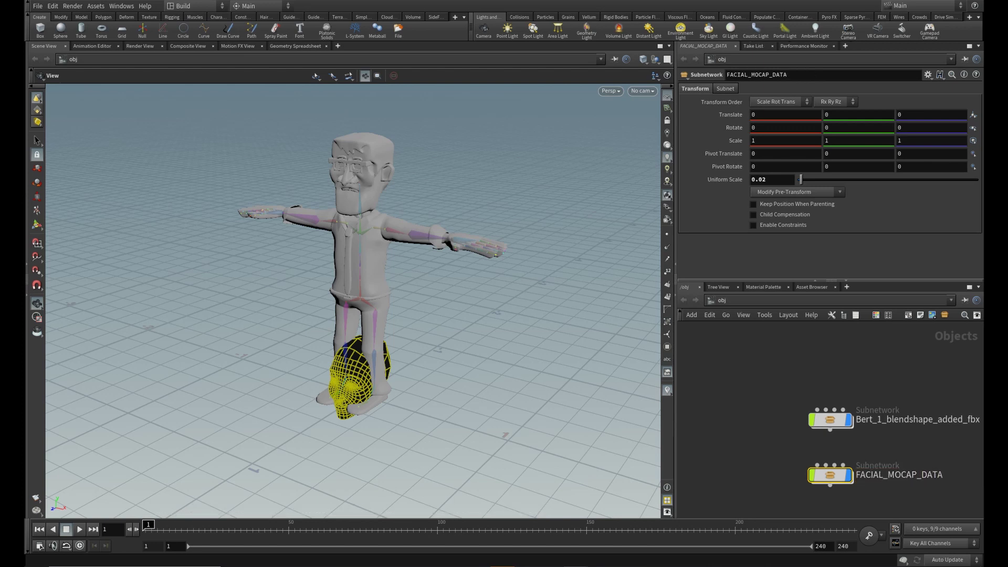
Step: Move the mocap head beside the character's head, to about 0.69 in X and 1.25 in Y
{"action": "left_click", "coordinate": [37, 168]}
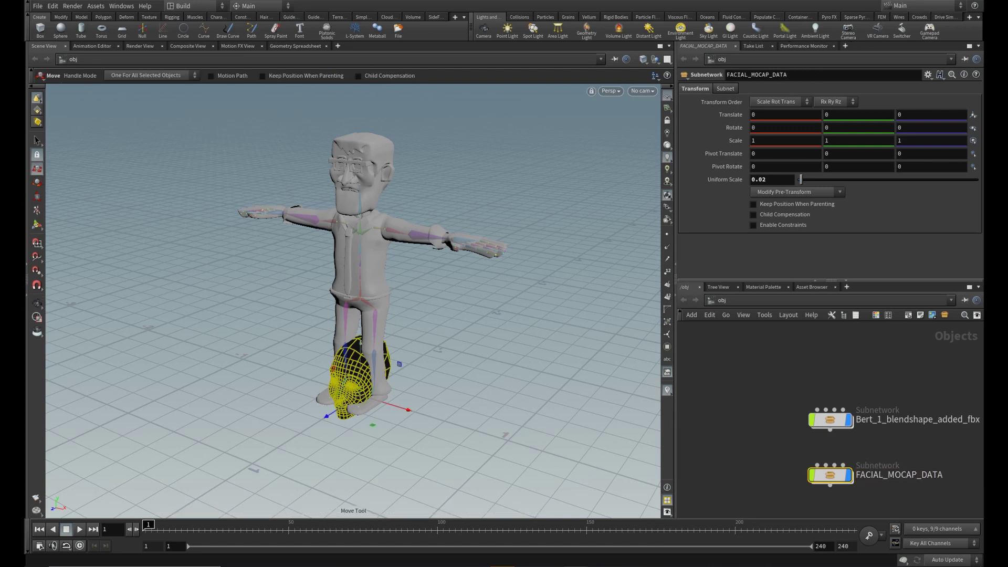
{"action": "left_click_drag", "start_coordinate": [409, 409], "coordinate": [509, 441]}
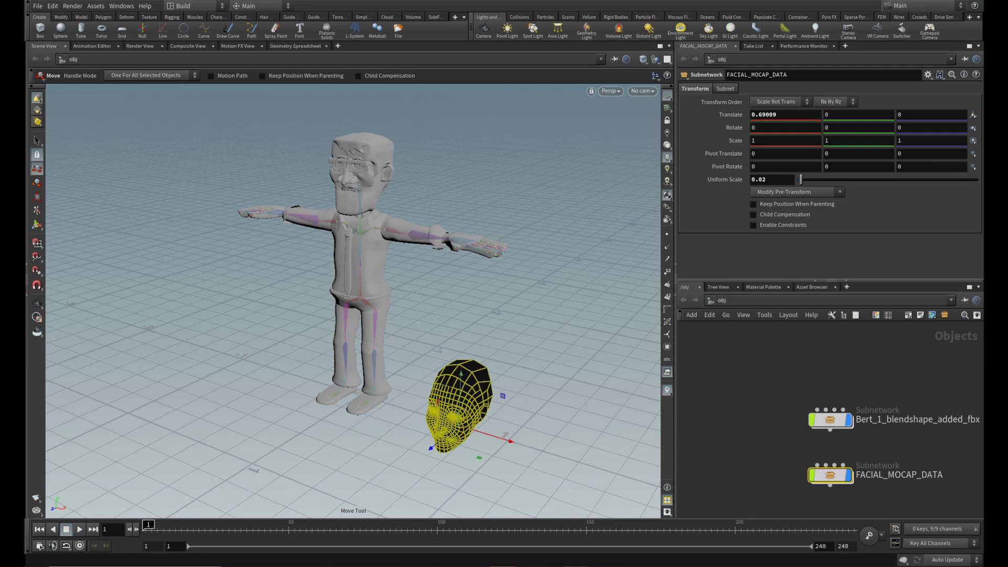
{"action": "left_click_drag", "start_coordinate": [461, 384], "coordinate": [472, 150]}
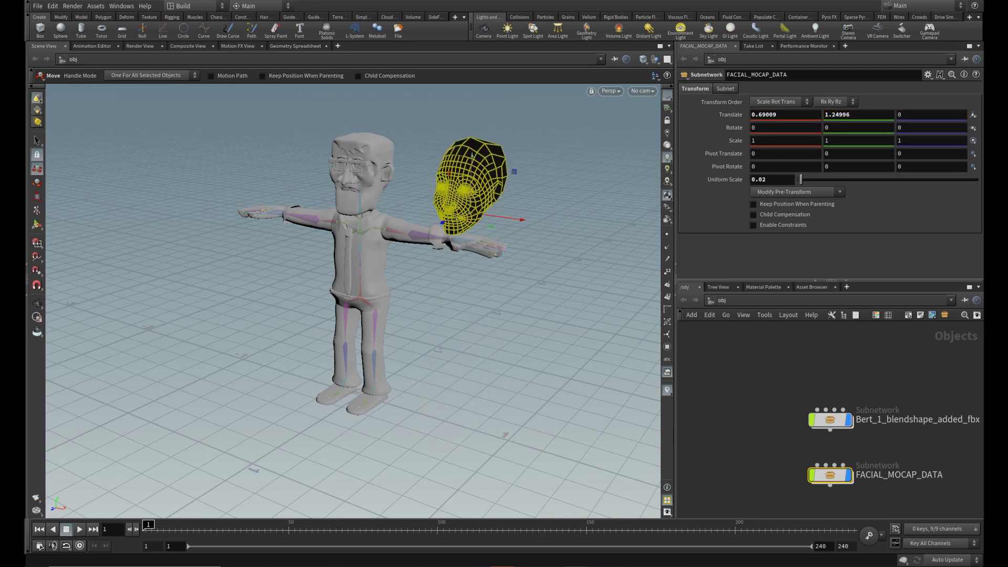
Step: Split the scene view pane top/bottom and change the upper half to a Parameters pane
{"action": "left_click", "coordinate": [669, 46]}
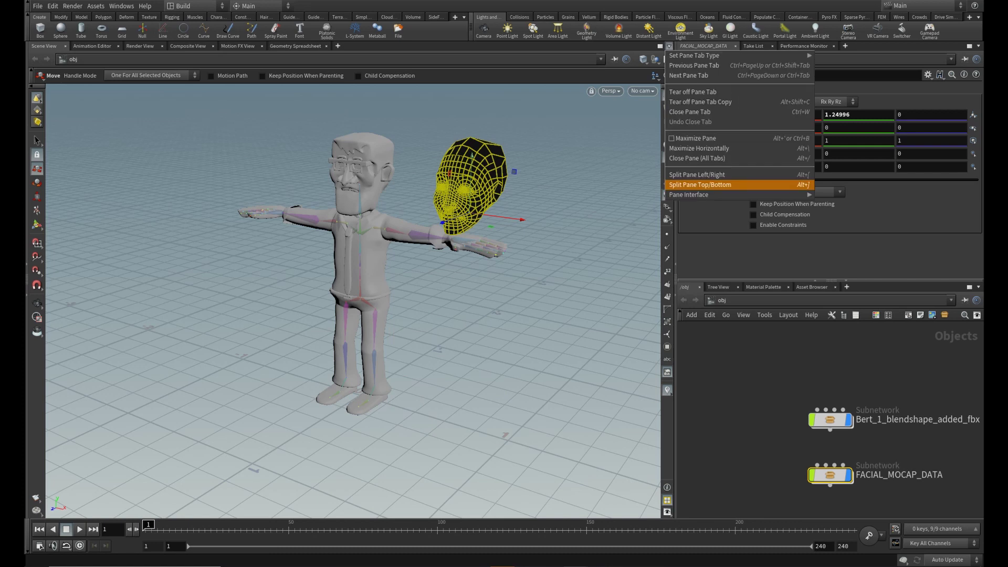
{"action": "left_click", "coordinate": [719, 184]}
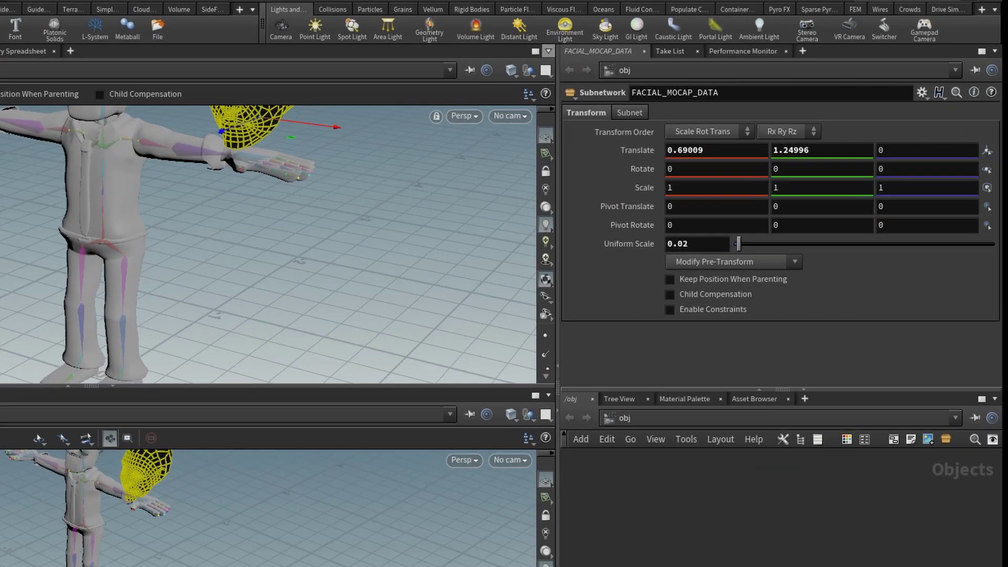
{"action": "left_click", "coordinate": [668, 46]}
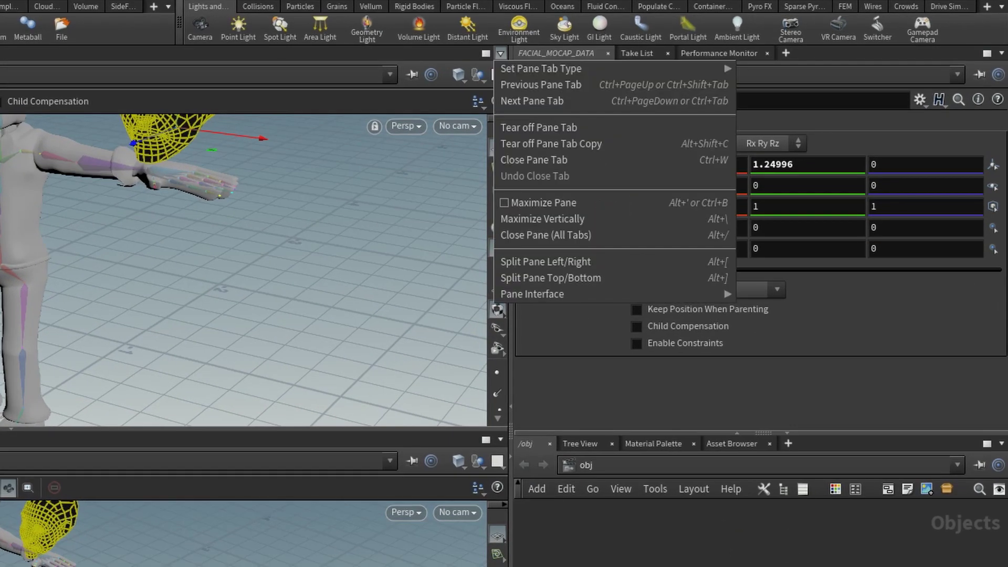
{"action": "mouse_move", "coordinate": [540, 68]}
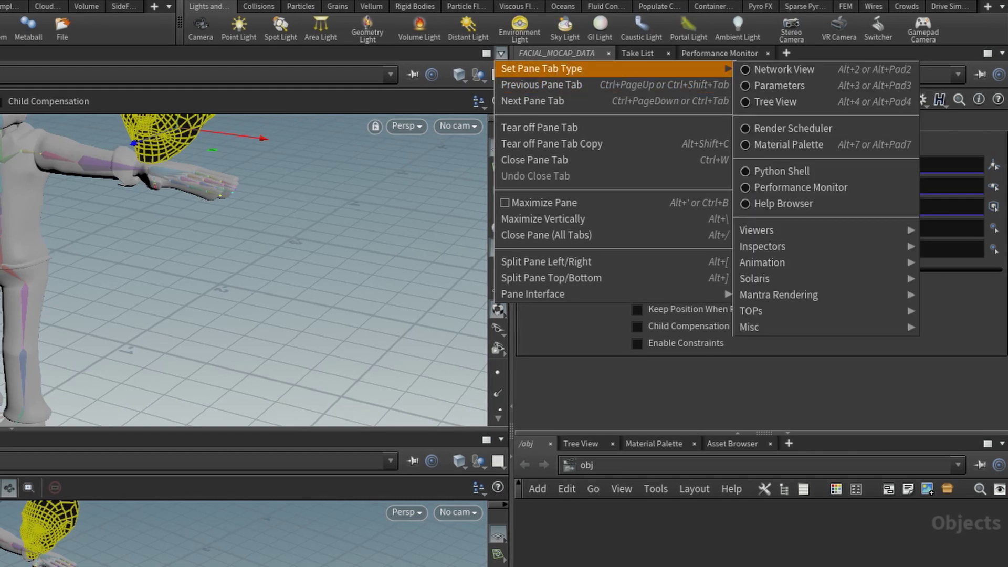
{"action": "left_click", "coordinate": [779, 85]}
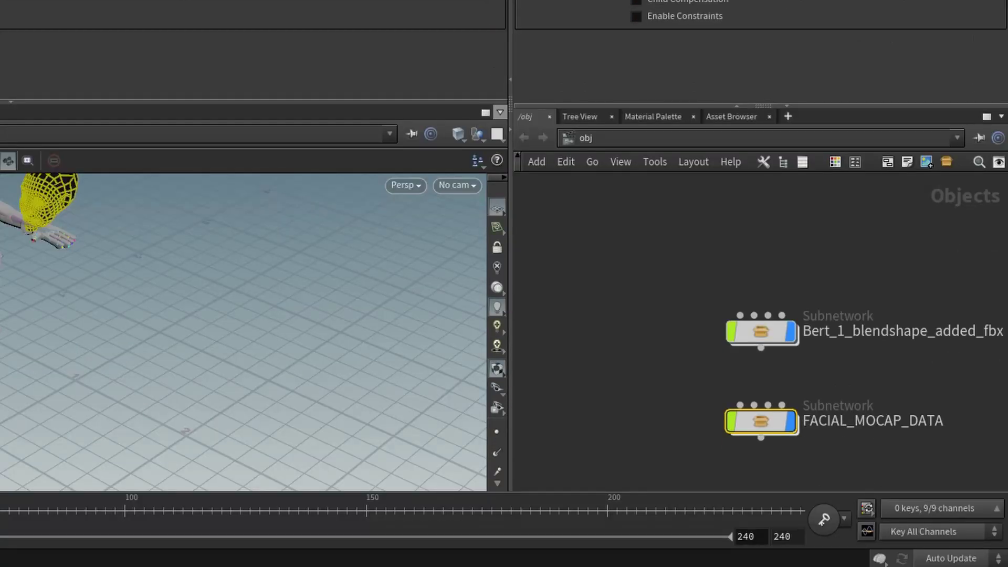
Step: Change the lower half of the split scene view pane to a Network View
{"action": "left_click", "coordinate": [499, 112]}
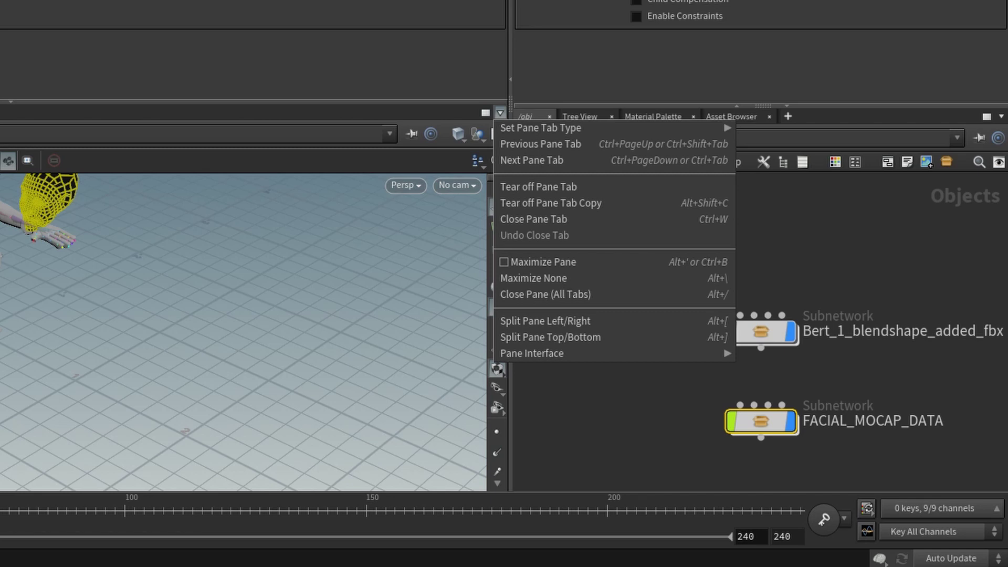
{"action": "mouse_move", "coordinate": [540, 127]}
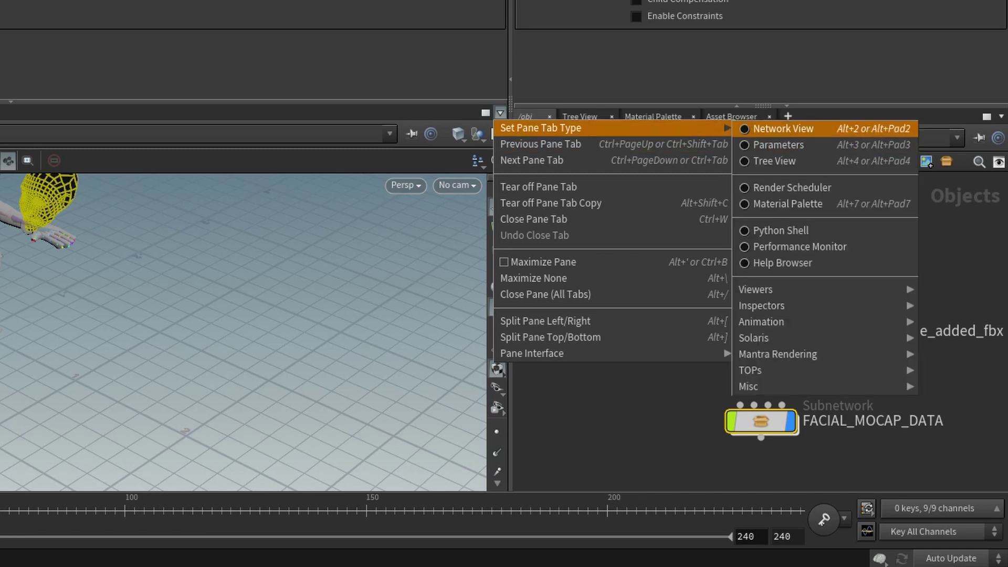
{"action": "left_click", "coordinate": [782, 128]}
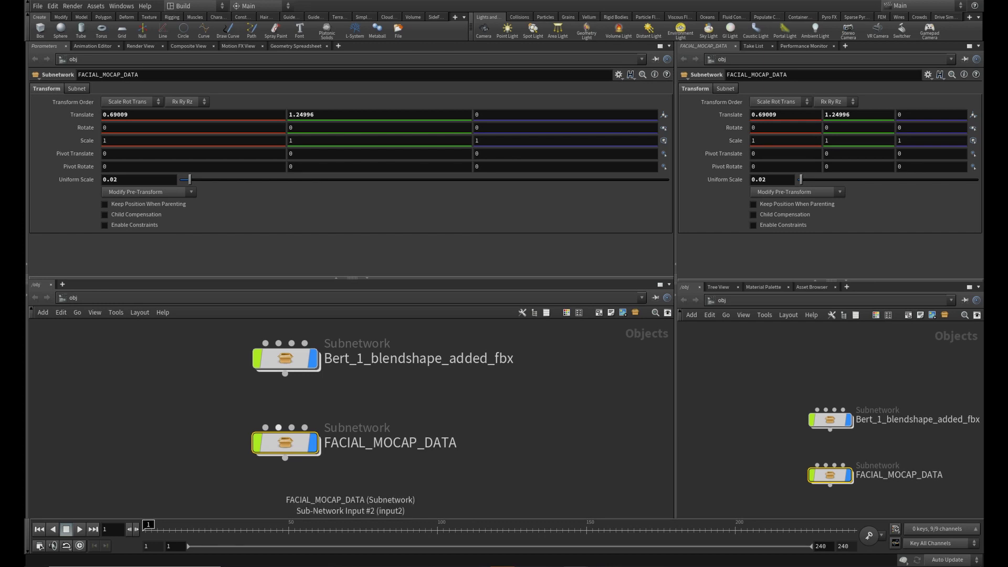
Step: In the new network view, open the face geometry inside FACIAL_MOCAP_DATA and show the blend channels of face_blend
{"action": "double_click", "coordinate": [285, 443]}
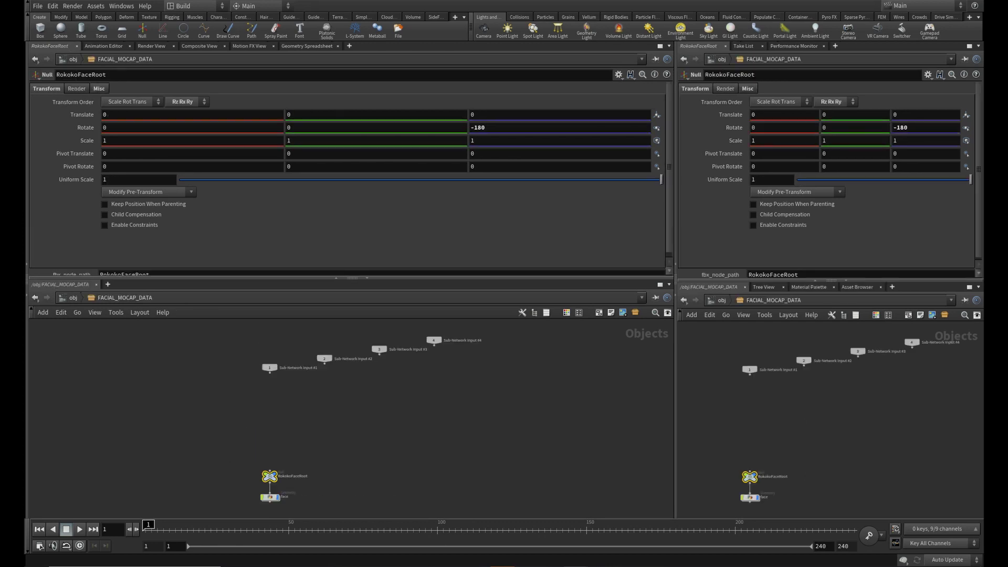
{"action": "key", "text": "f"}
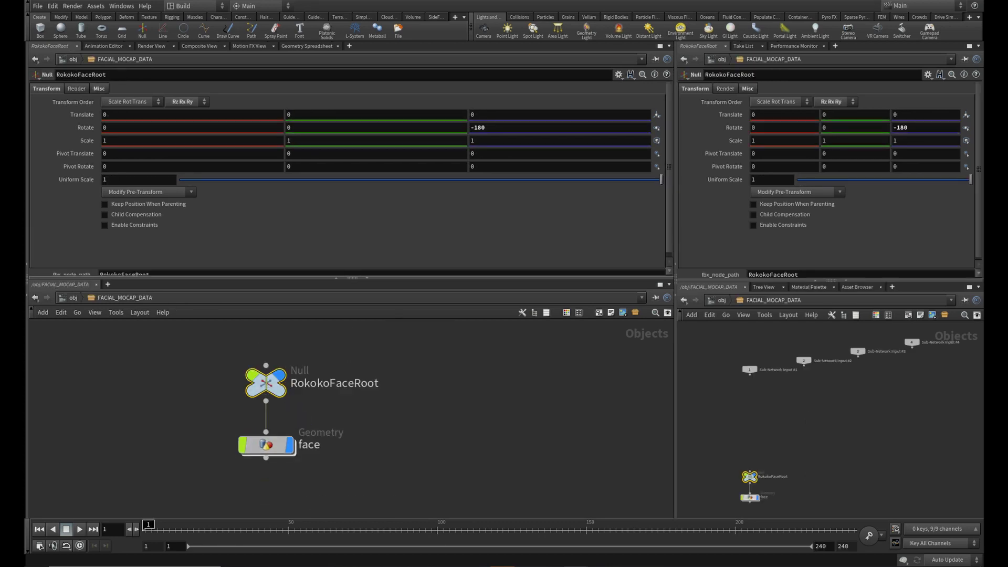
{"action": "double_click", "coordinate": [266, 445]}
{"action": "middle_click_drag", "start_coordinate": [34, 420], "coordinate": [326, 415]}
{"action": "scroll", "coordinate": [323, 425], "scroll_direction": "up", "scroll_amount": 3}
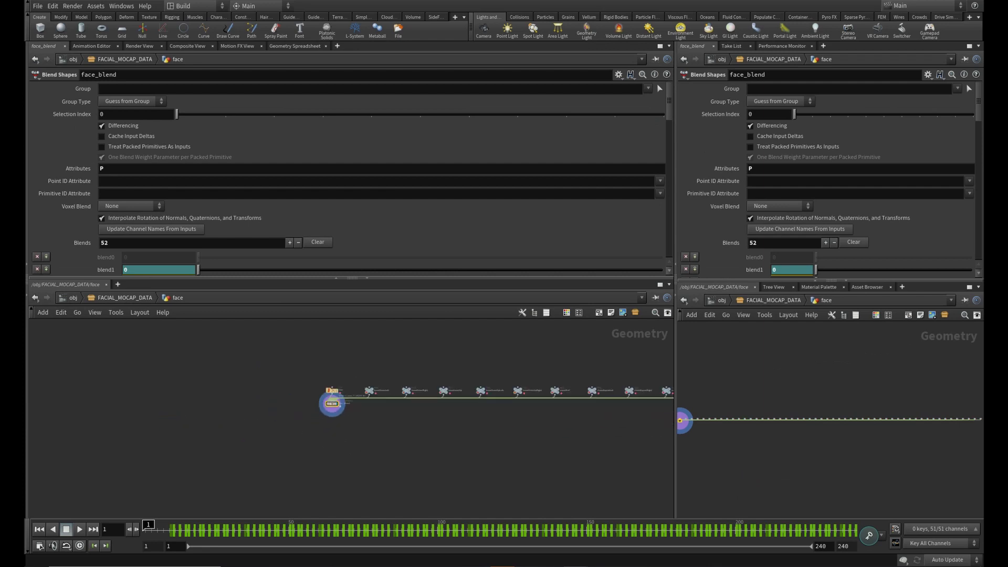
{"action": "scroll", "coordinate": [326, 405], "scroll_direction": "up", "scroll_amount": 7}
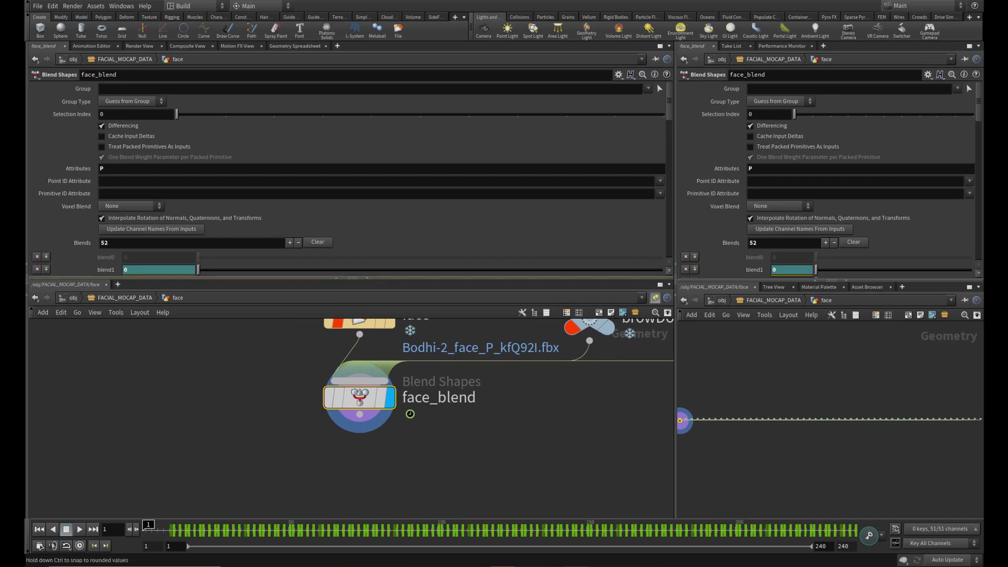
{"action": "scroll", "coordinate": [324, 210], "scroll_direction": "down", "scroll_amount": 5}
{"action": "scroll", "coordinate": [323, 210], "scroll_direction": "down", "scroll_amount": 3}
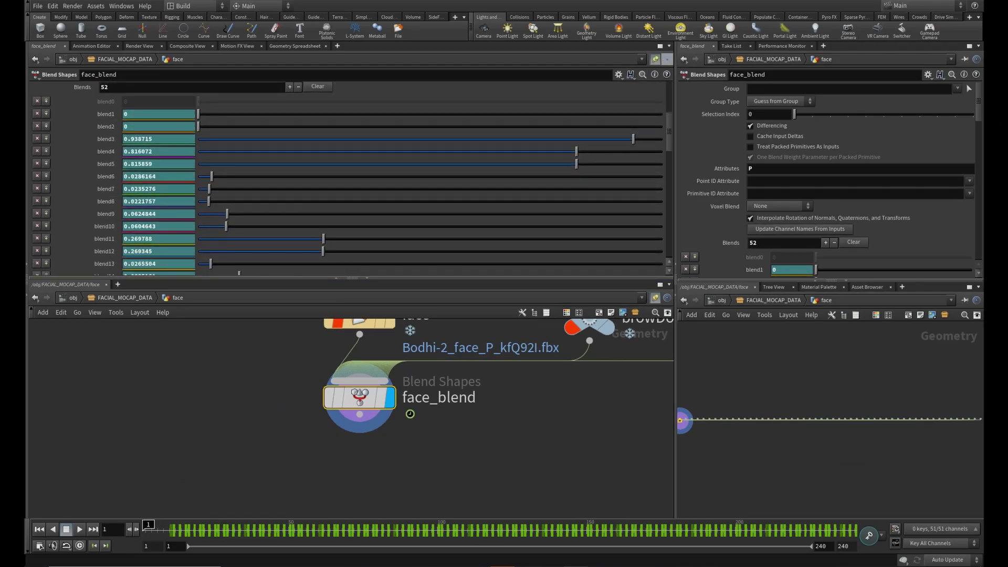
Step: In the original network view, open the Neutral geometry inside Bert_1_blendshape_added_fbx and select its Neutral_blend node
{"action": "left_click", "coordinate": [722, 300]}
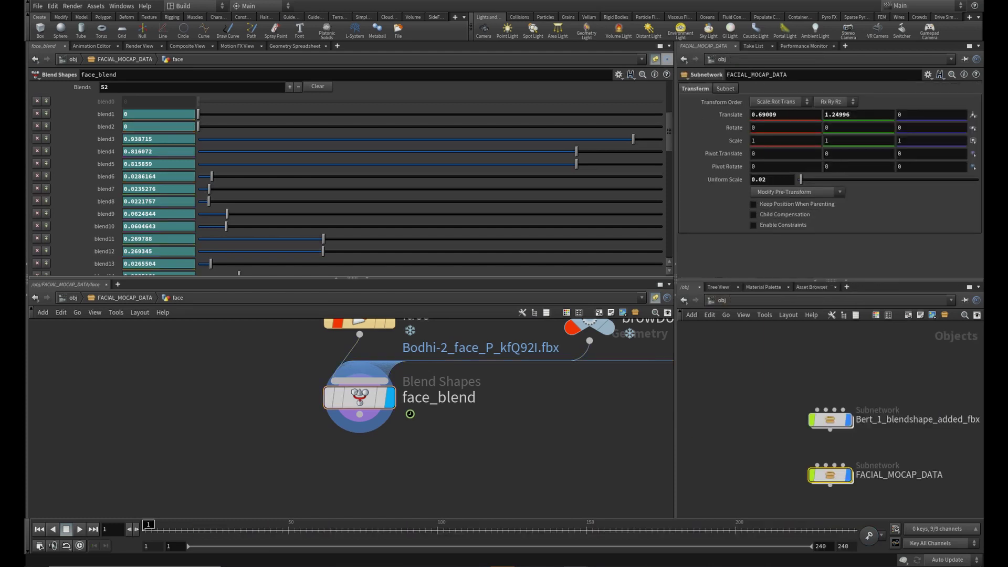
{"action": "double_click", "coordinate": [830, 419]}
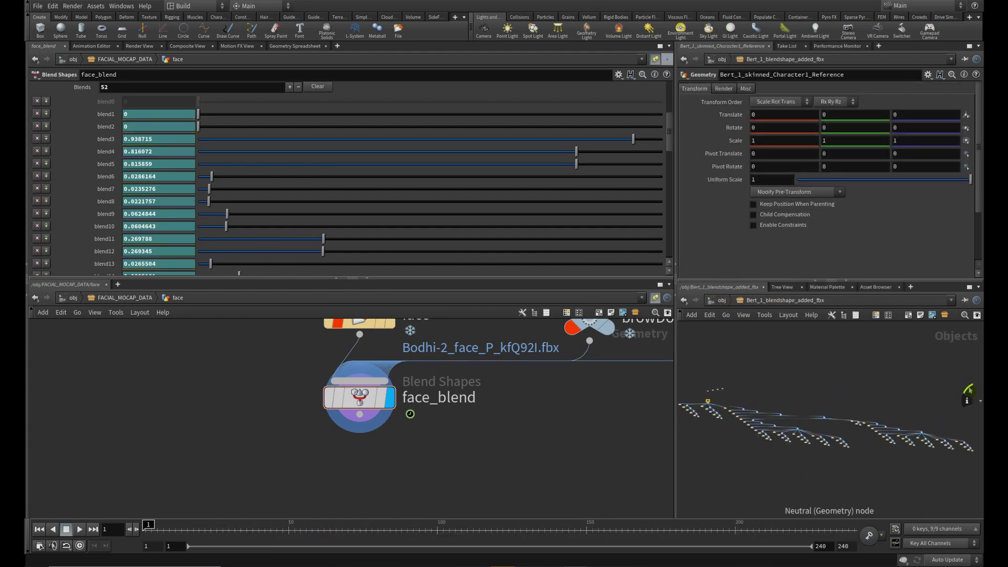
{"action": "double_click", "coordinate": [967, 395]}
{"action": "scroll", "coordinate": [836, 411], "scroll_direction": "up", "scroll_amount": 10}
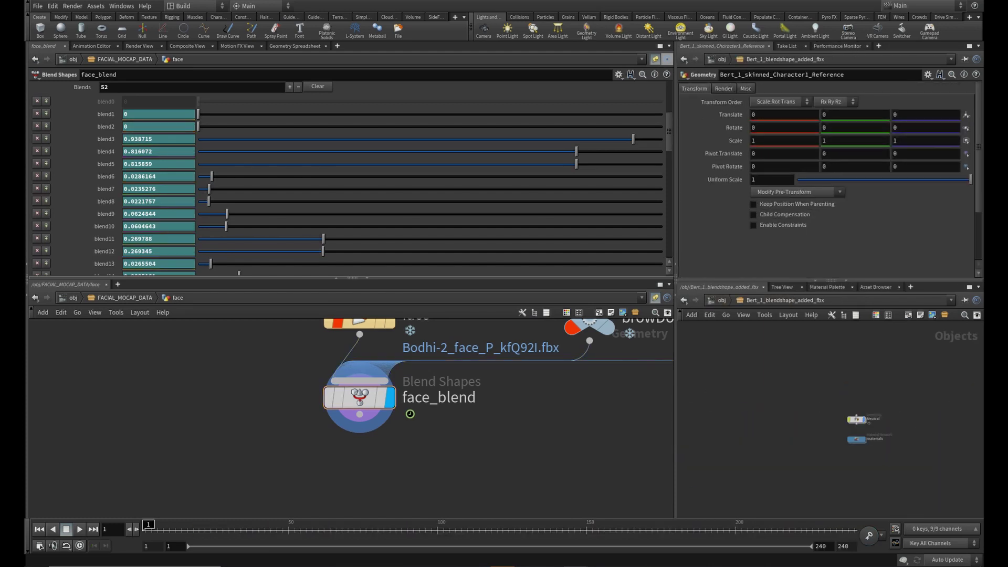
{"action": "middle_click_drag", "start_coordinate": [876, 436], "coordinate": [842, 453]}
{"action": "double_click", "coordinate": [792, 411]}
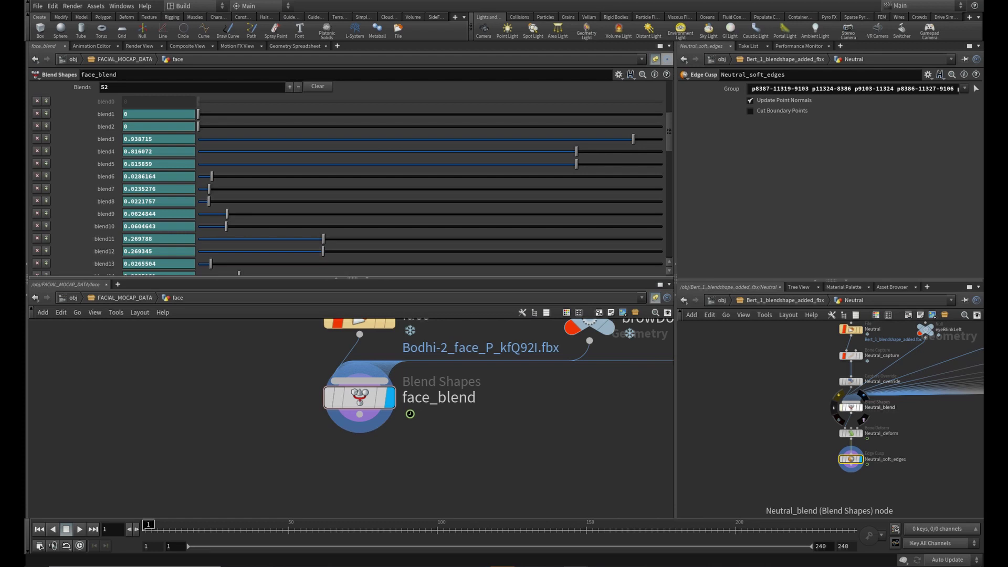
{"action": "scroll", "coordinate": [835, 399], "scroll_direction": "up", "scroll_amount": 7}
{"action": "middle_click_drag", "start_coordinate": [861, 409], "coordinate": [780, 399]}
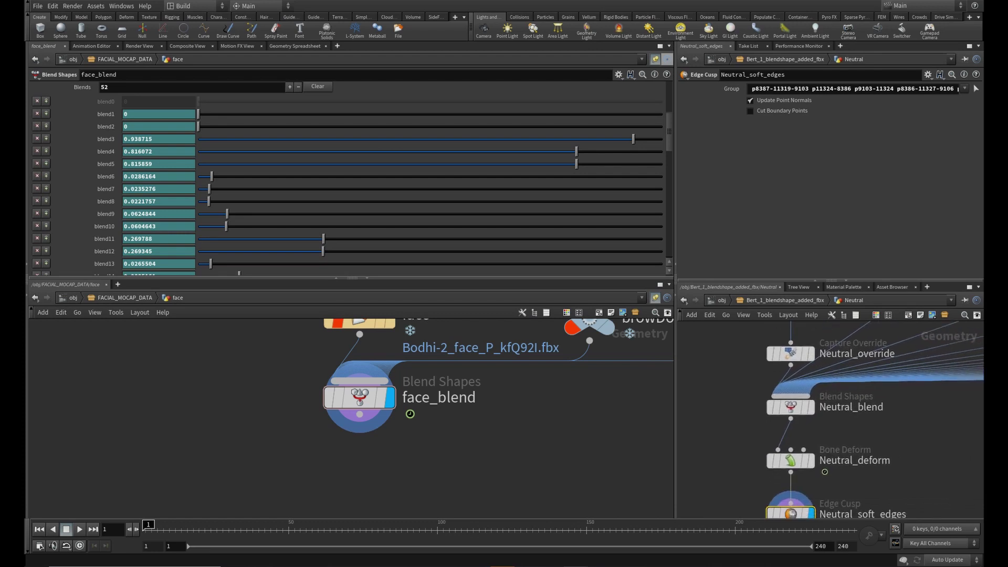
{"action": "left_click", "coordinate": [790, 407]}
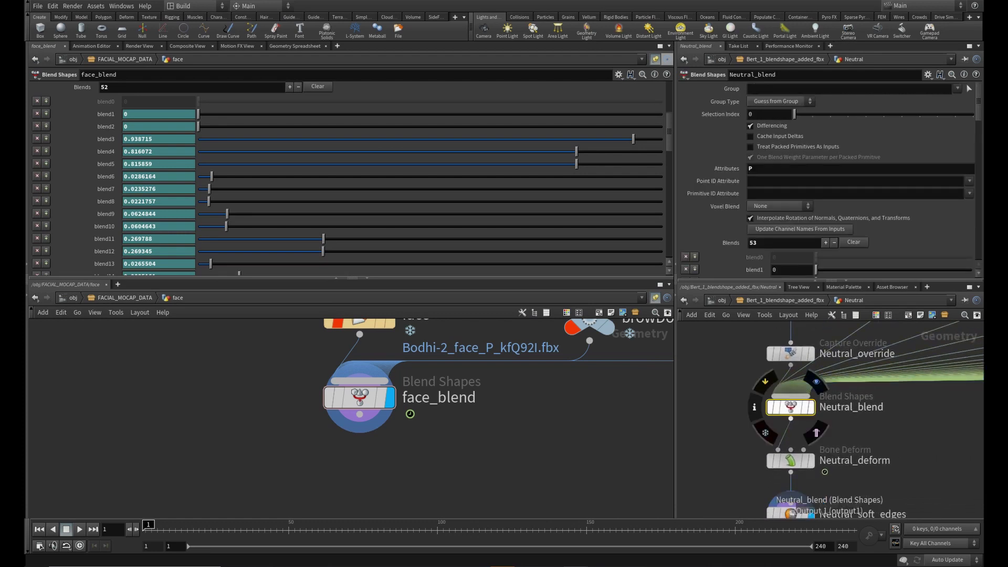
Step: Update the blend channel names from the inputs on both the face_blend and Neutral_blend nodes
{"action": "scroll", "coordinate": [861, 178], "scroll_direction": "down", "scroll_amount": 5}
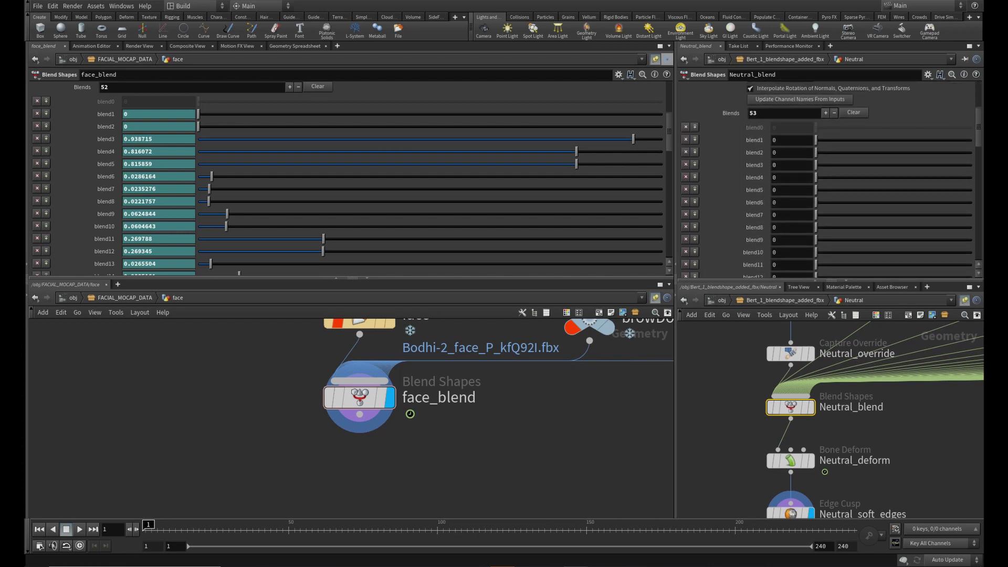
{"action": "scroll", "coordinate": [346, 178], "scroll_direction": "up", "scroll_amount": 2}
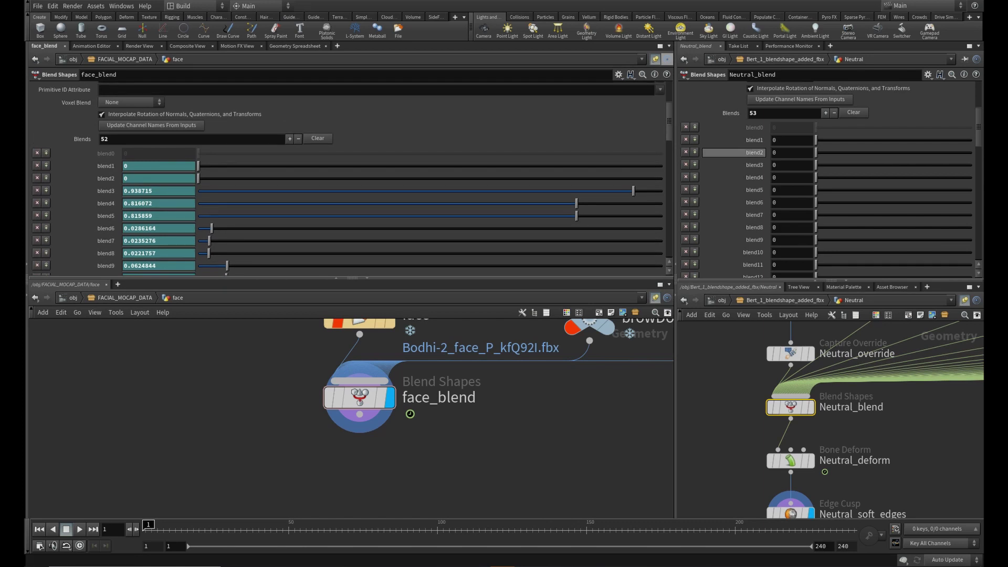
{"action": "scroll", "coordinate": [829, 179], "scroll_direction": "up", "scroll_amount": 1}
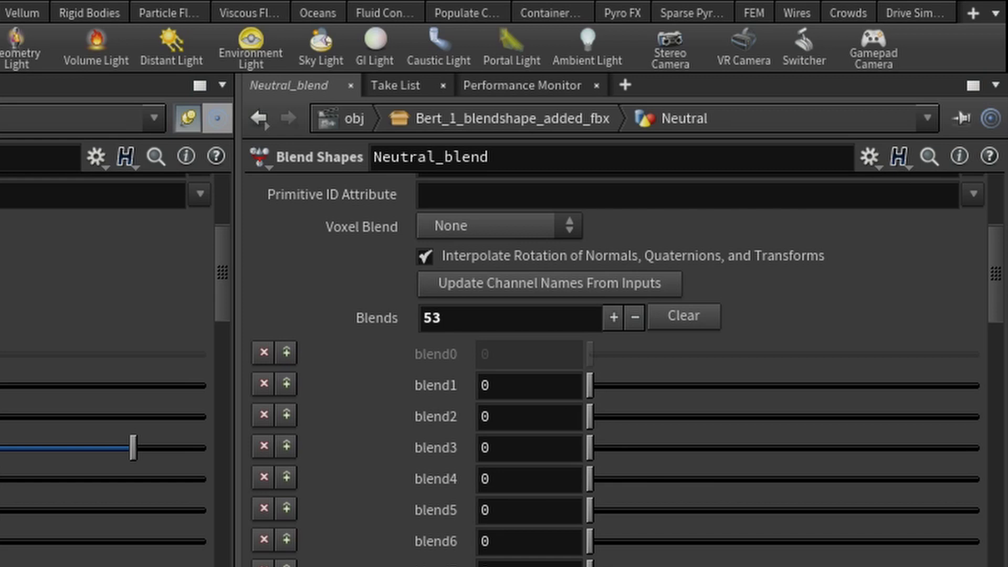
{"action": "left_click", "coordinate": [549, 284]}
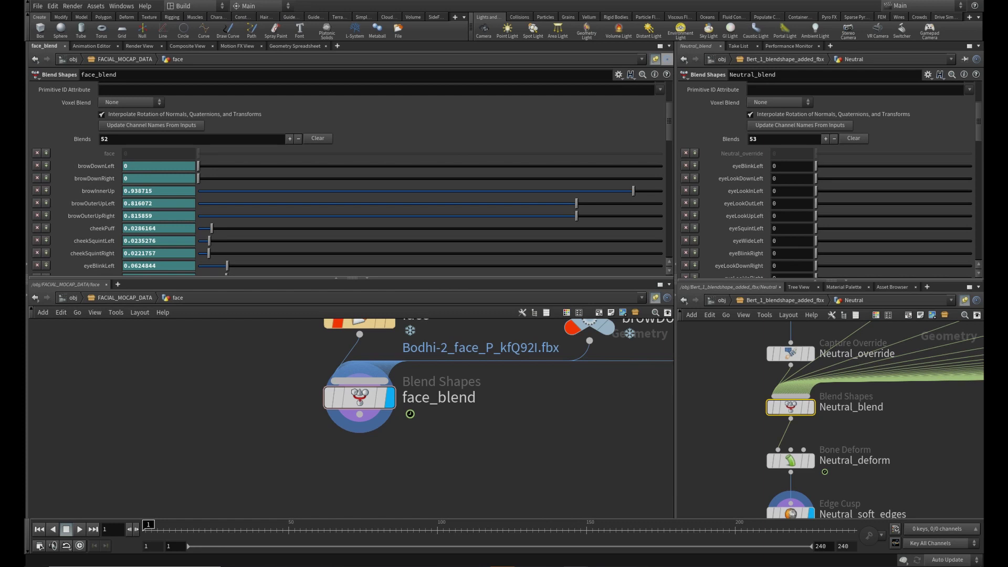
Step: Link Neutral_blend's browDownLeft channel to face_blend's browDownLeft with a relative channel reference
{"action": "scroll", "coordinate": [827, 179], "scroll_direction": "down", "scroll_amount": 10}
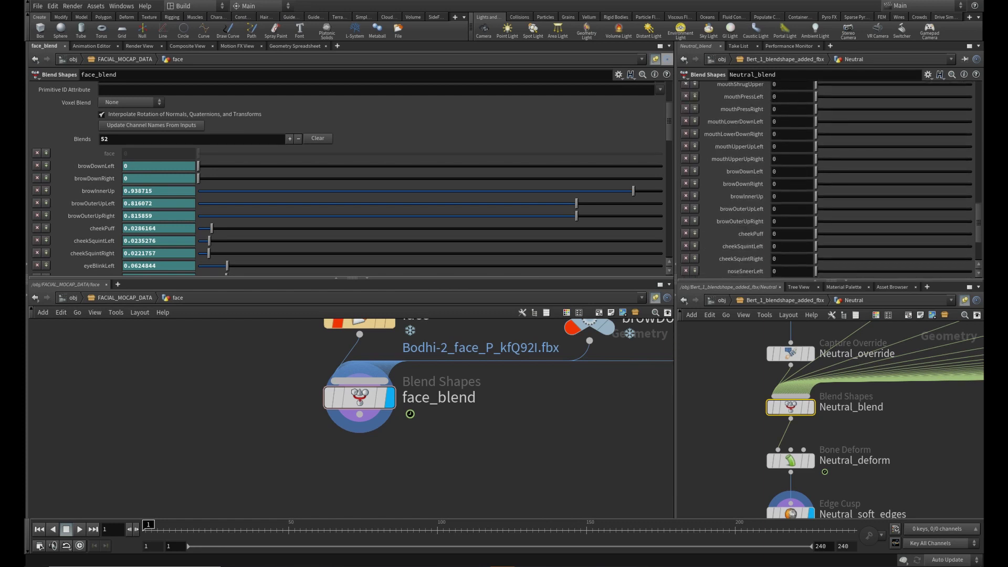
{"action": "scroll", "coordinate": [827, 178], "scroll_direction": "down", "scroll_amount": 1}
{"action": "left_click", "coordinate": [734, 158]}
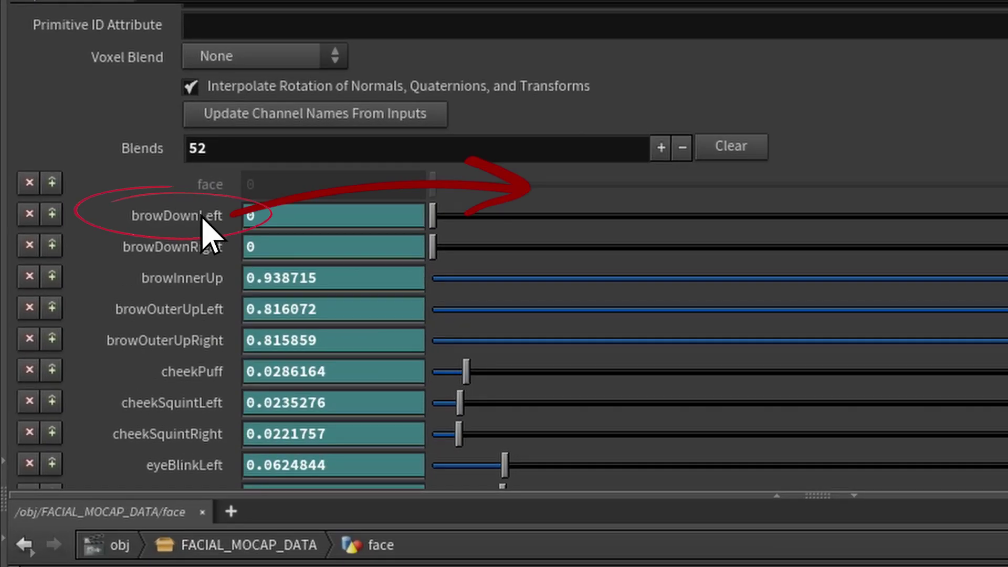
{"action": "left_click_drag", "start_coordinate": [89, 166], "coordinate": [698, 164]}
{"action": "key", "text": "Return"}
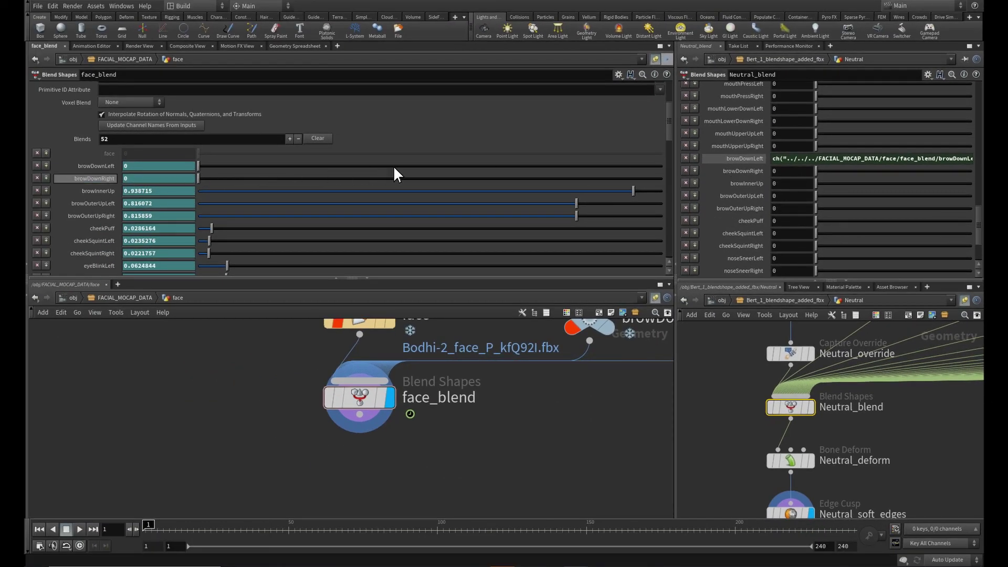
Step: Link Neutral_blend's browDownRight and browInnerUp channels to the matching face_blend channels with relative channel references
{"action": "left_click_drag", "start_coordinate": [758, 172], "coordinate": [832, 176]}
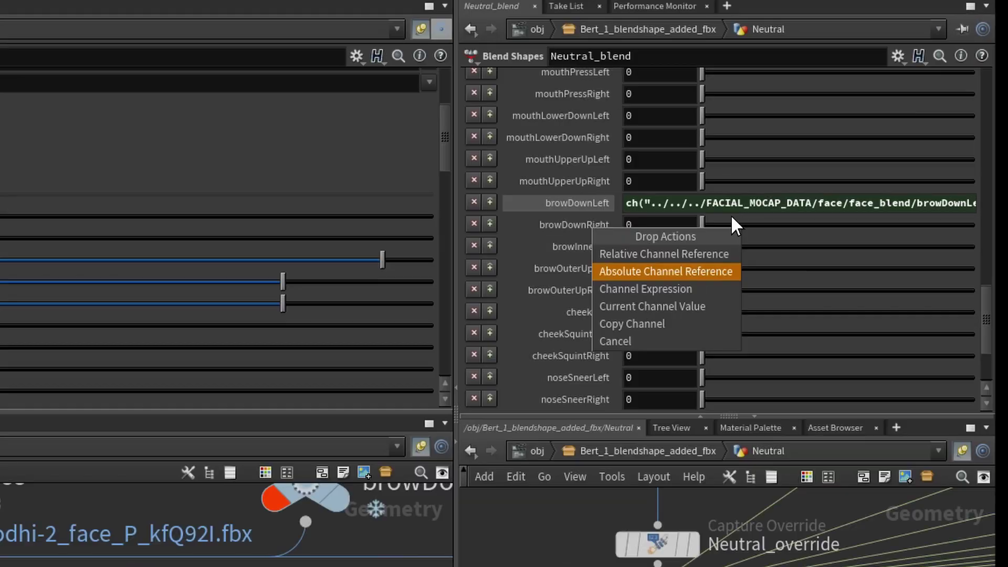
{"action": "left_click", "coordinate": [795, 190]}
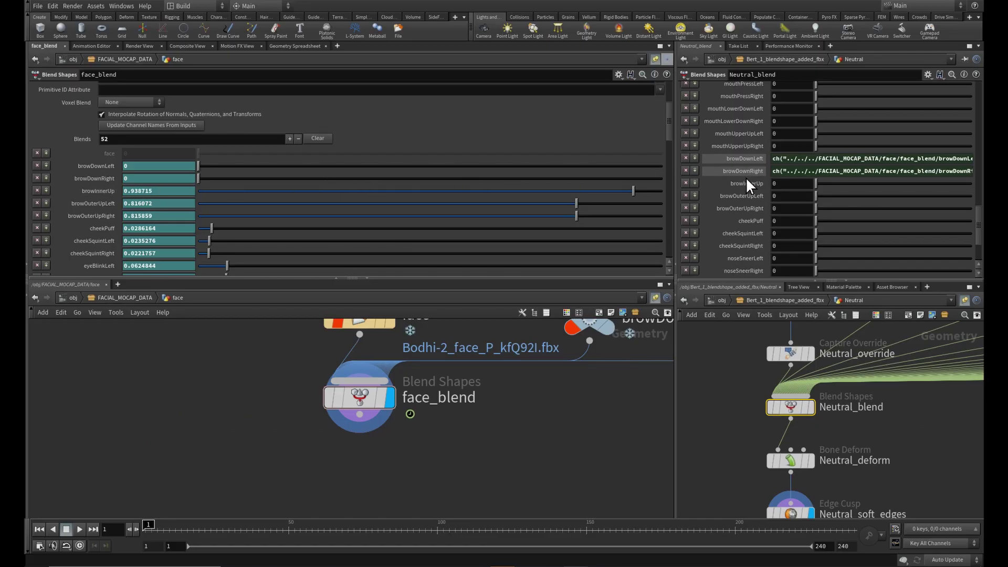
{"action": "left_click_drag", "start_coordinate": [747, 178], "coordinate": [756, 186]}
{"action": "left_click", "coordinate": [772, 198]}
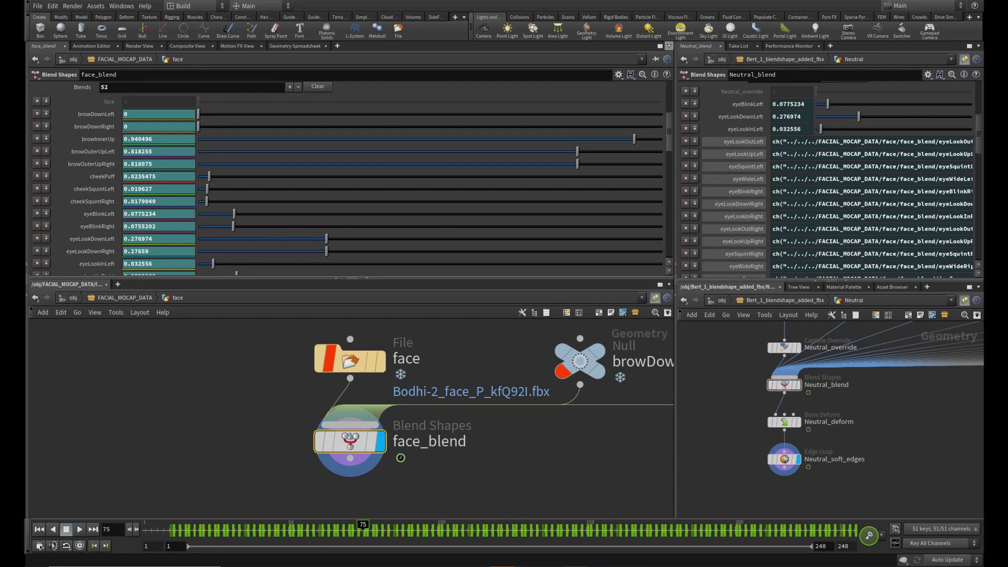
Step: Change the face_blend parameters pane to a Scene View and close the network view pane below it
{"action": "left_click", "coordinate": [670, 46]}
{"action": "mouse_move", "coordinate": [693, 55]}
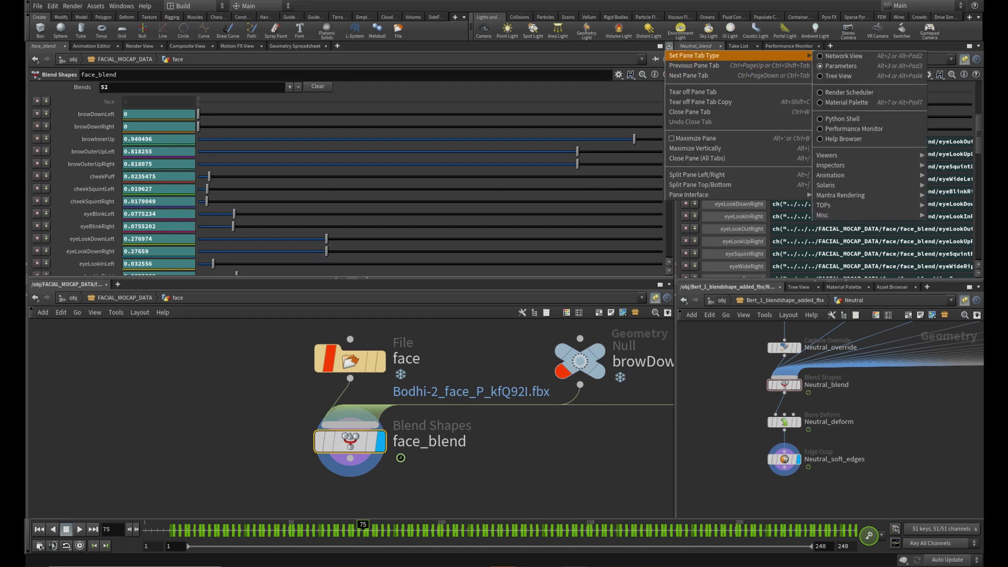
{"action": "mouse_move", "coordinate": [835, 156]}
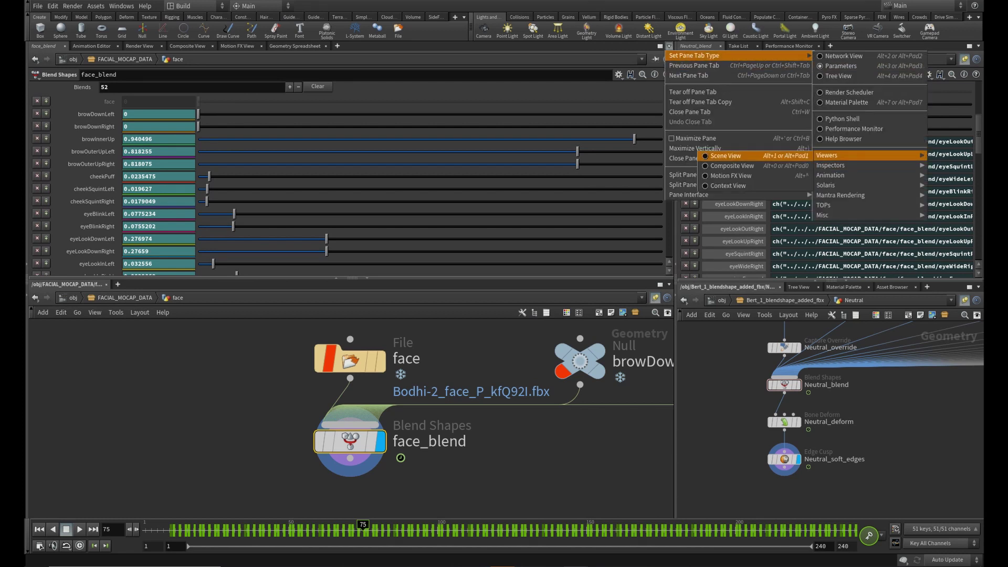
{"action": "left_click", "coordinate": [726, 156]}
{"action": "left_click", "coordinate": [670, 284]}
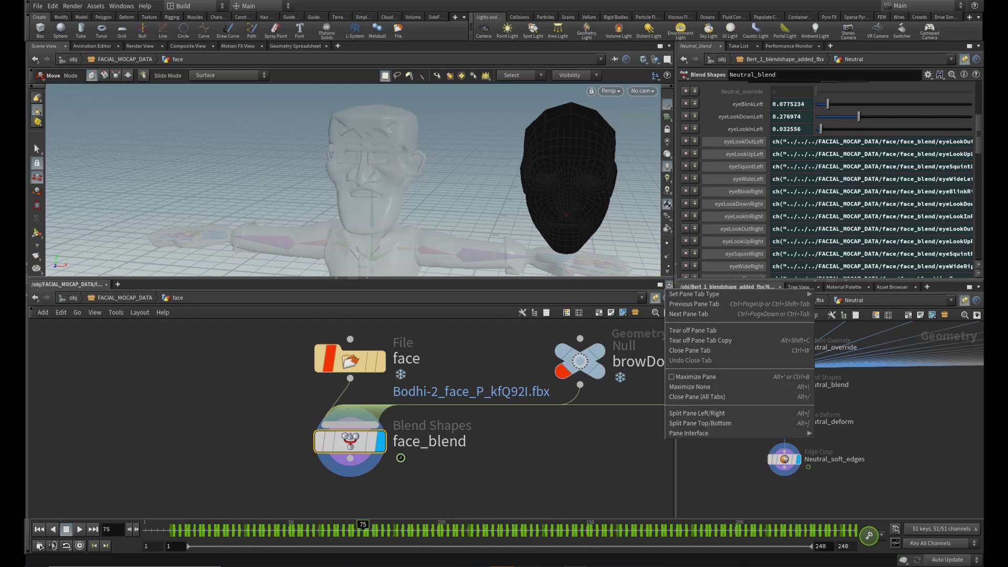
{"action": "left_click", "coordinate": [690, 350]}
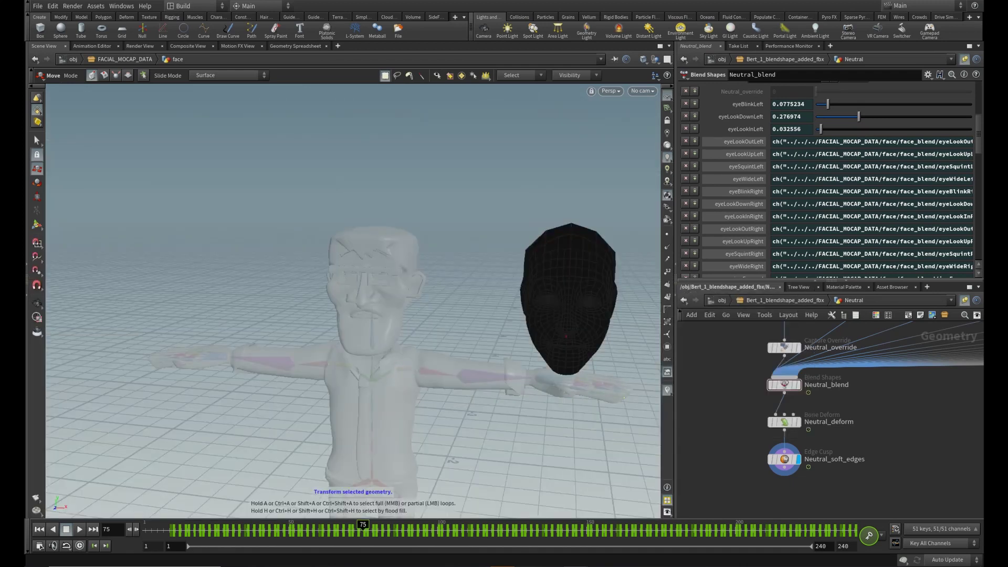
Step: Scrub through the timeline to compare Bert's facial animation with the mocap head
{"action": "left_click_drag", "start_coordinate": [368, 294], "coordinate": [336, 275], "text": "alt"}
{"action": "left_click_drag", "start_coordinate": [733, 529], "coordinate": [440, 529]}
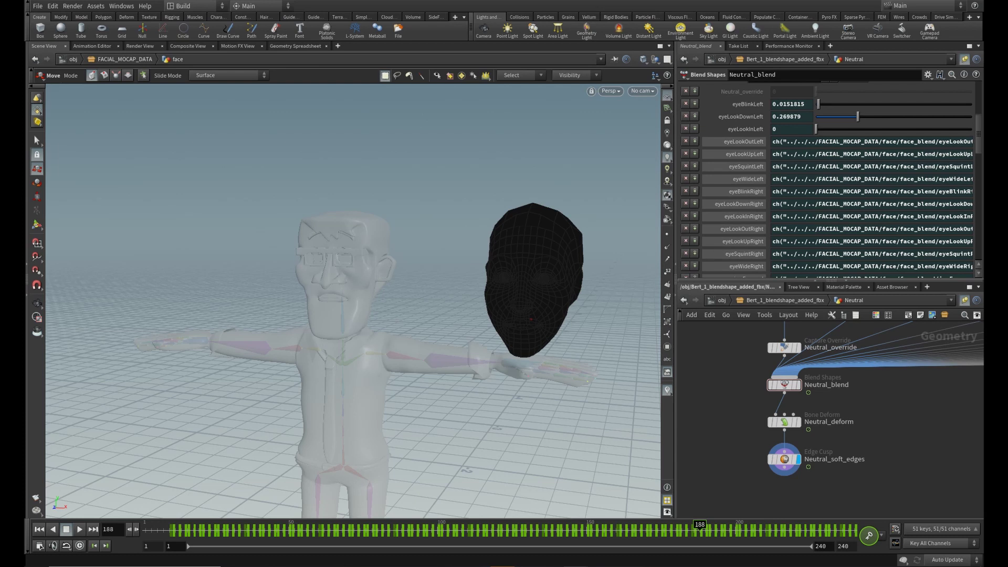
Step: Return to object level and turn off the display of the FACIAL_MOCAP_DATA and Character subnetworks
{"action": "key", "text": "u"}
{"action": "key", "text": "u"}
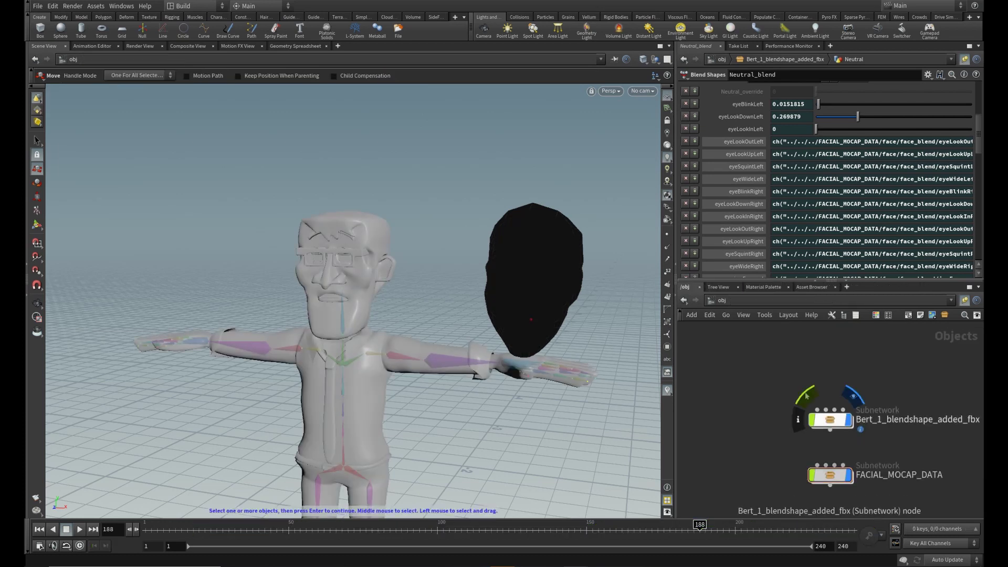
{"action": "left_click", "coordinate": [830, 420]}
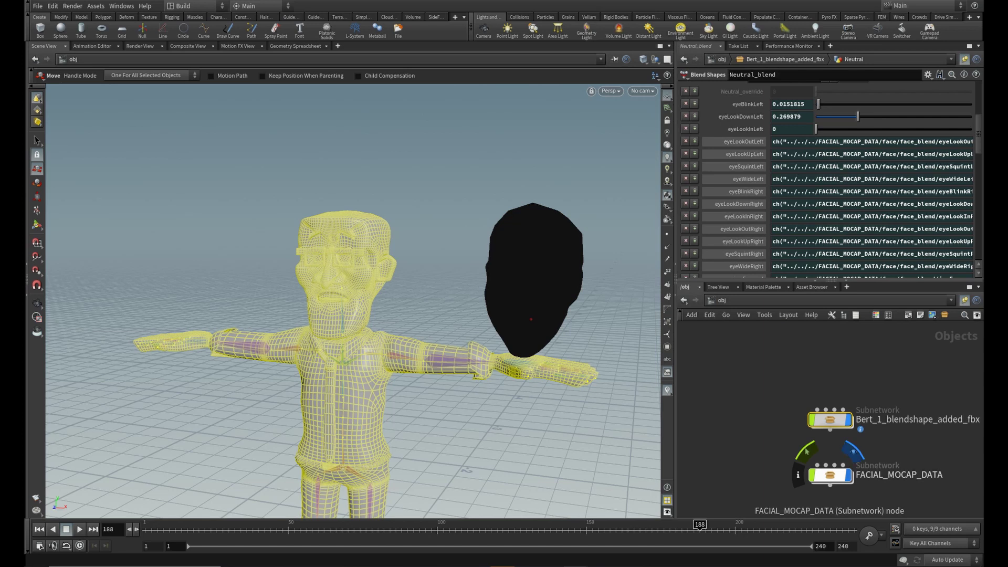
{"action": "left_click", "coordinate": [854, 451]}
{"action": "left_click", "coordinate": [830, 475]}
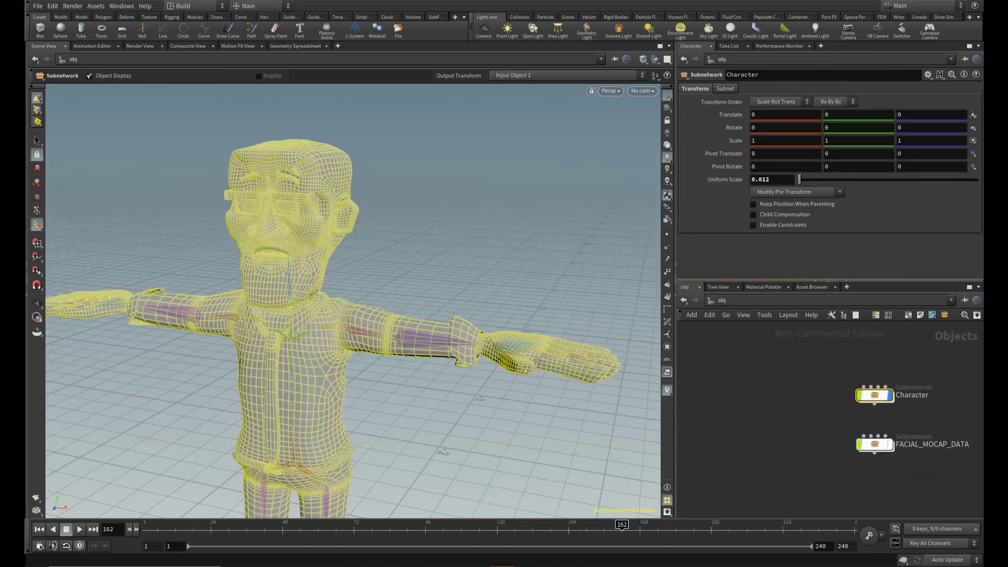
{"action": "left_click", "coordinate": [895, 376]}
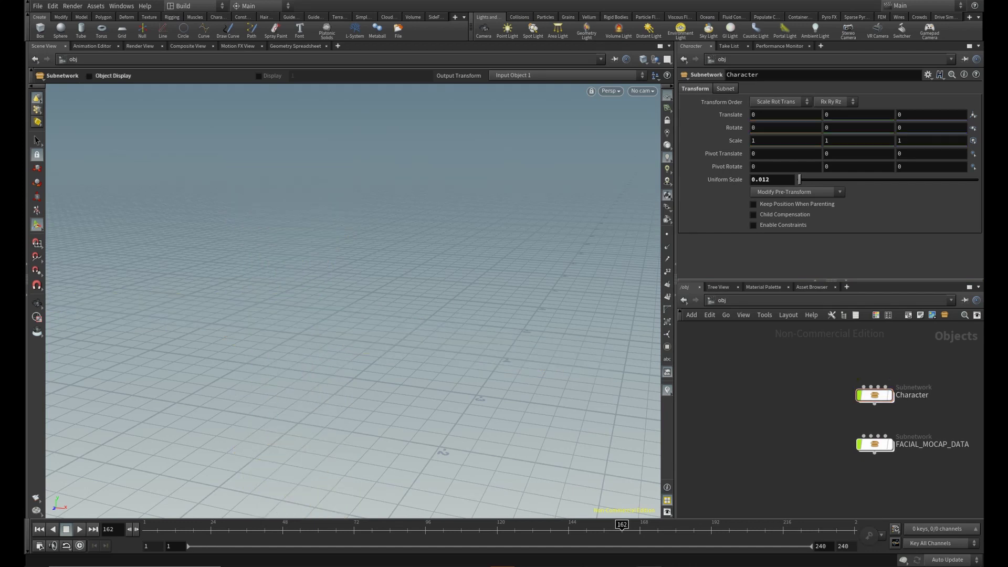
Step: Create a Geometry object beside the Bert and FACIAL_MOCAP_DATA subnetworks and enter its network
{"action": "key", "text": "Tab"}
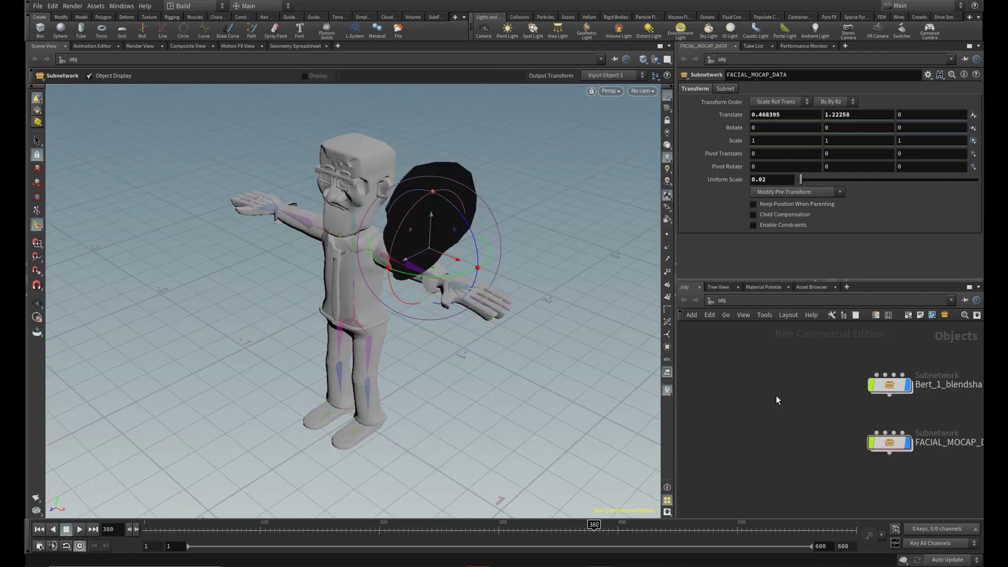
{"action": "key", "text": "Tab"}
{"action": "type", "text": "geo"}
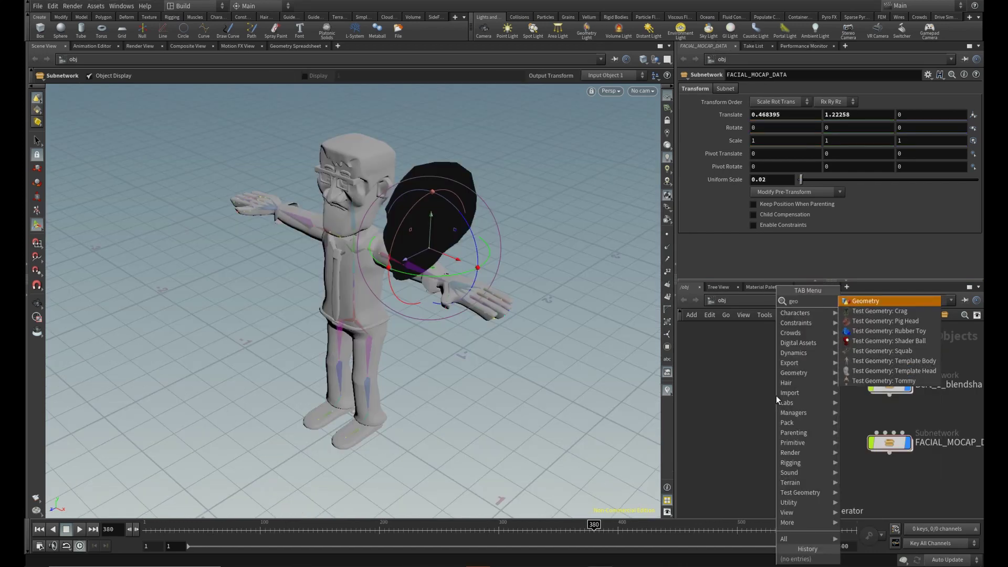
{"action": "key", "text": "Return"}
{"action": "left_click", "coordinate": [776, 395]}
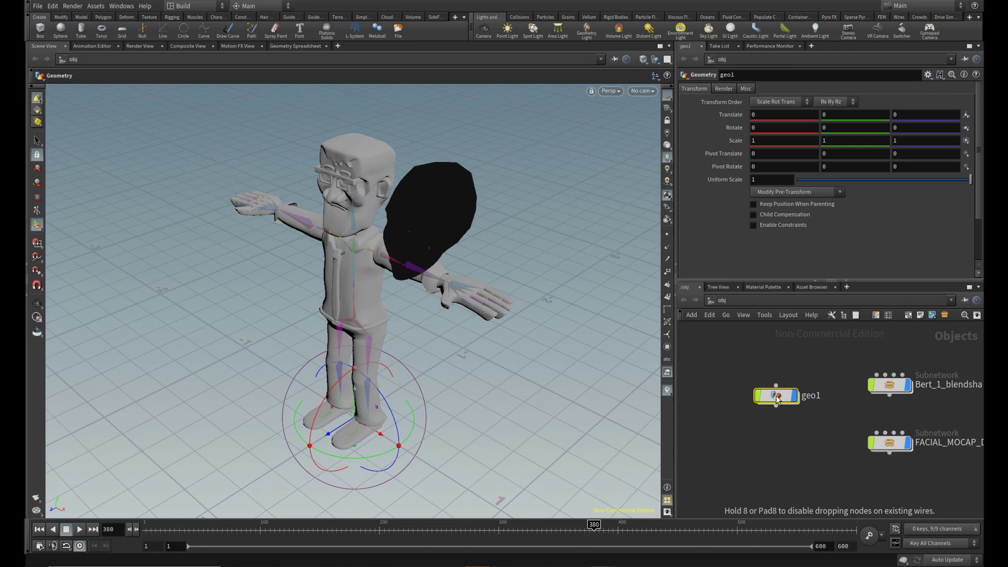
{"action": "double_click", "coordinate": [776, 395]}
Step: Add a Scene Character Import node to the empty geometry network
{"action": "key", "text": "Tab"}
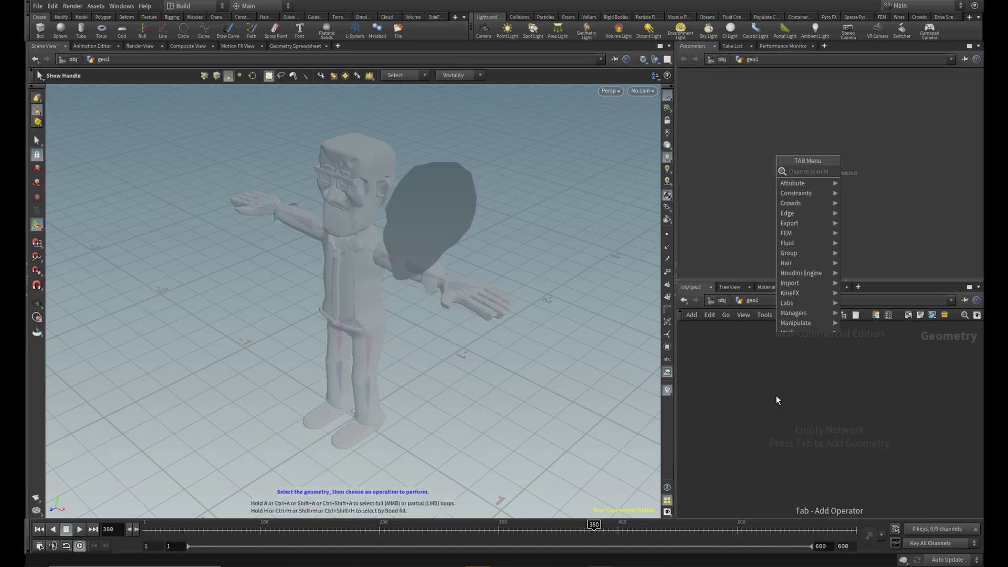
{"action": "type", "text": "scene"}
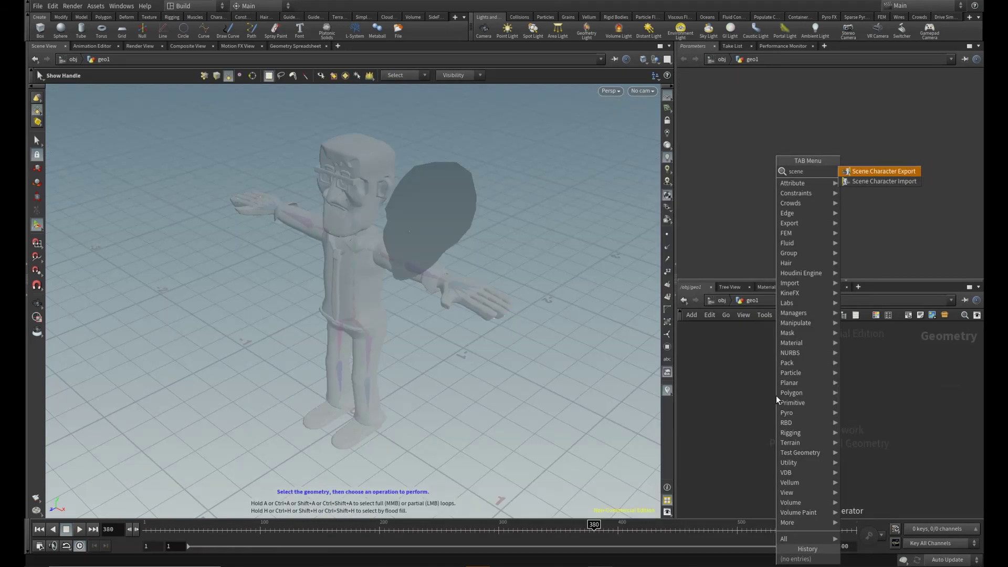
{"action": "type", "text": "c"}
{"action": "key", "text": "Down"}
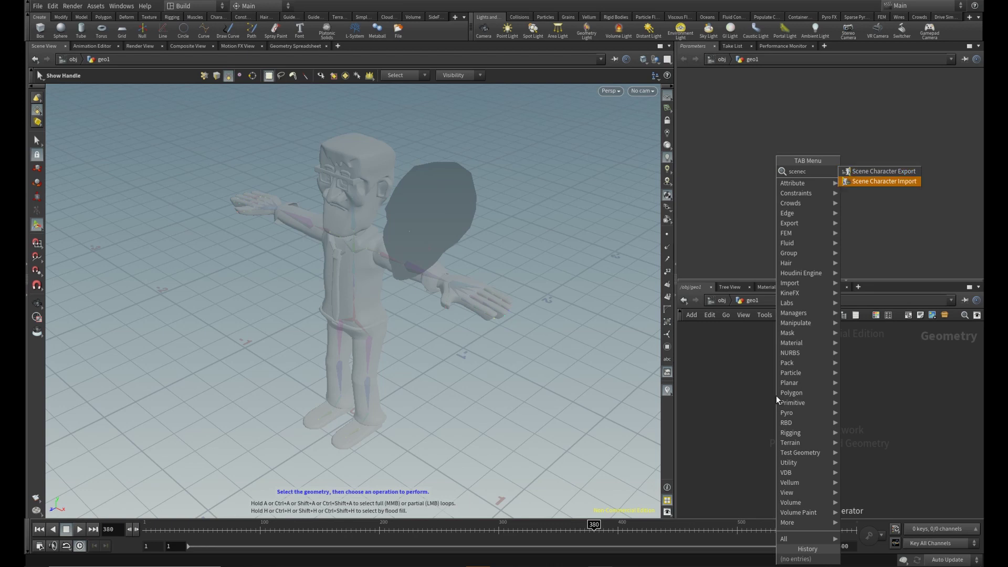
{"action": "key", "text": "Return"}
{"action": "left_click", "coordinate": [776, 398]}
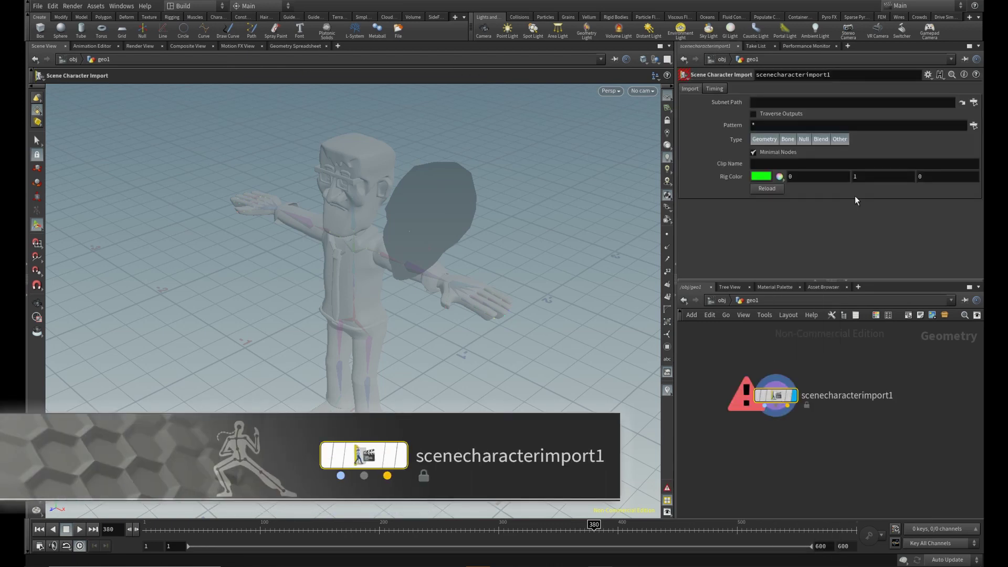
Step: Set the Scene Character Import's subnet path to /obj/Bert_1_blendshape_added_fbx and close the Houdini Console
{"action": "left_click", "coordinate": [974, 103]}
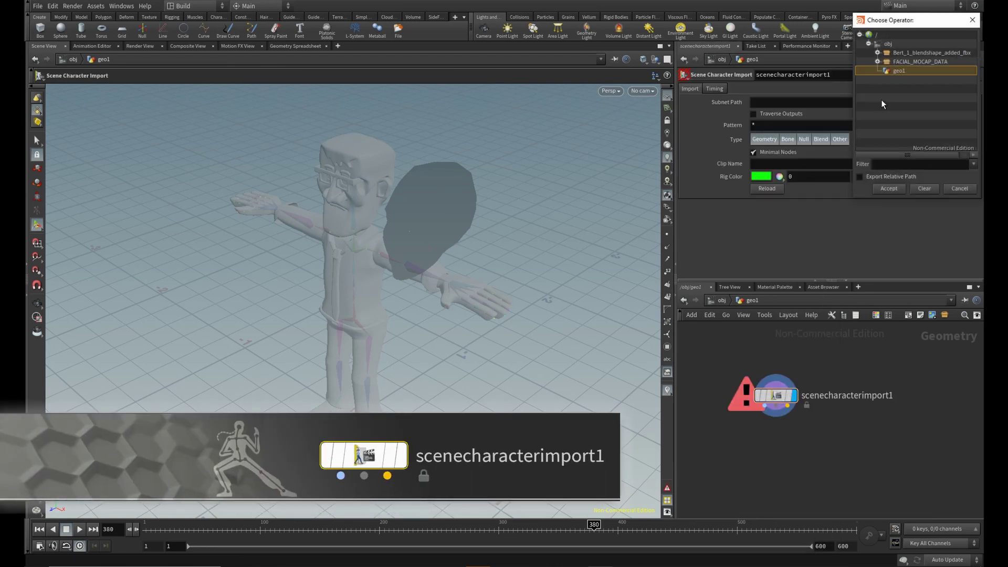
{"action": "left_click", "coordinate": [909, 54]}
{"action": "left_click", "coordinate": [893, 188]}
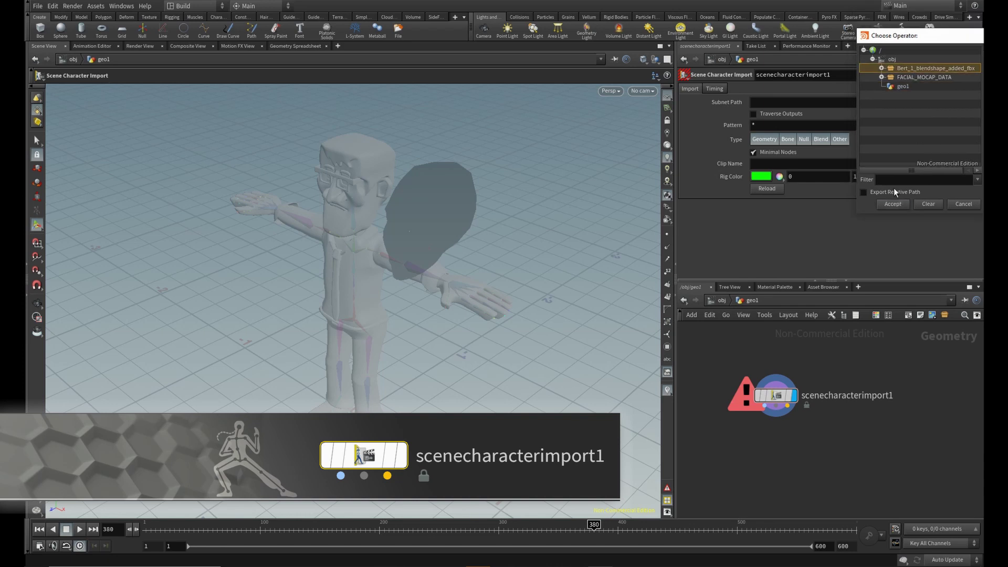
{"action": "left_click", "coordinate": [924, 552]}
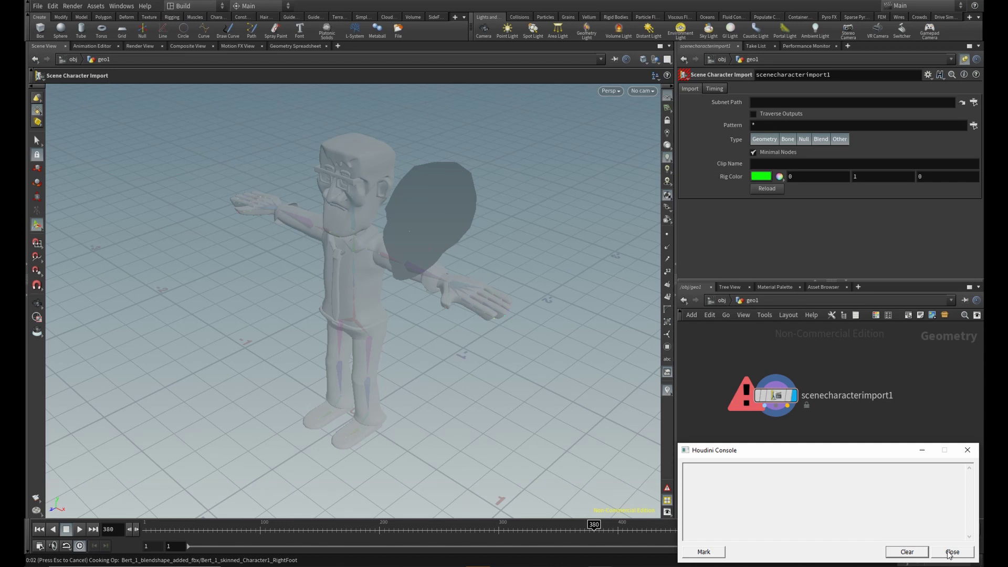
{"action": "left_click", "coordinate": [950, 552]}
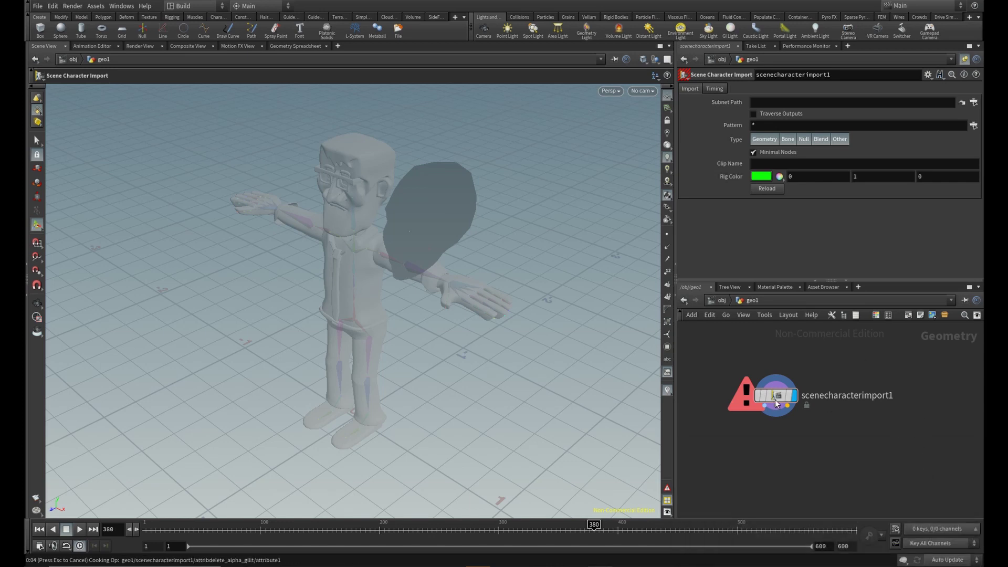
{"action": "mouse_move", "coordinate": [785, 402]}
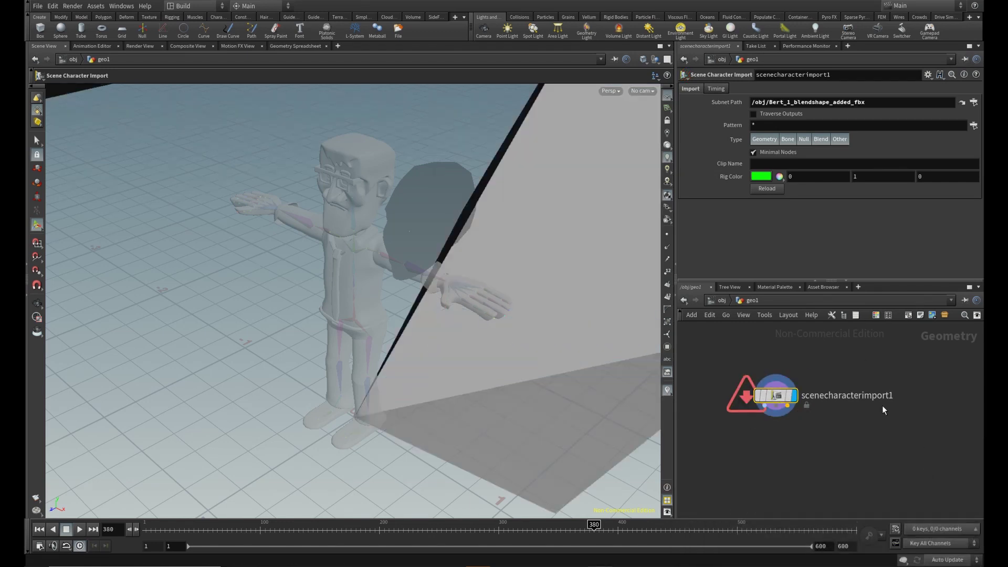
Step: Add an FBX Animation Import node beside scenecharacterimport1
{"action": "key", "text": "Tab"}
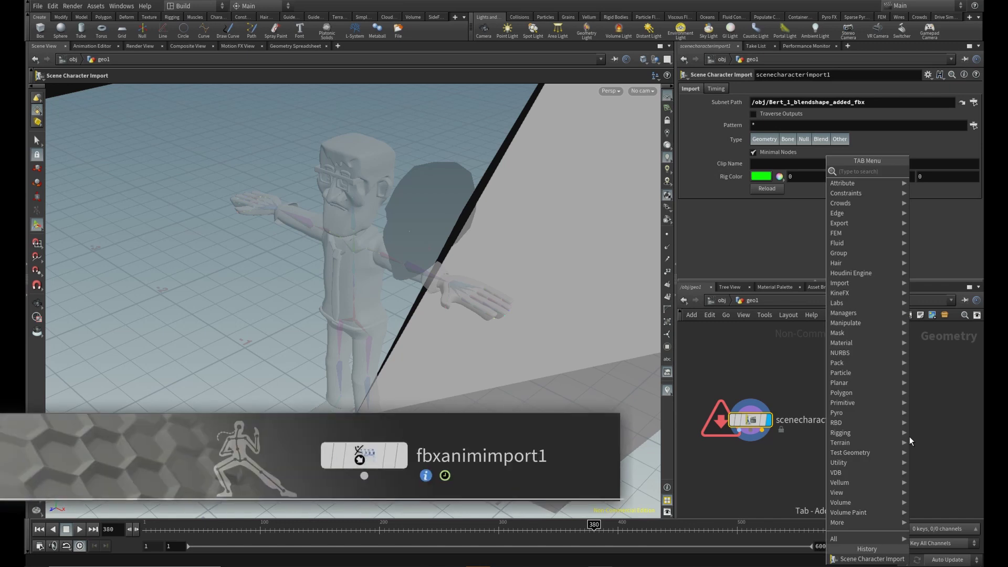
{"action": "type", "text": "fbxani"}
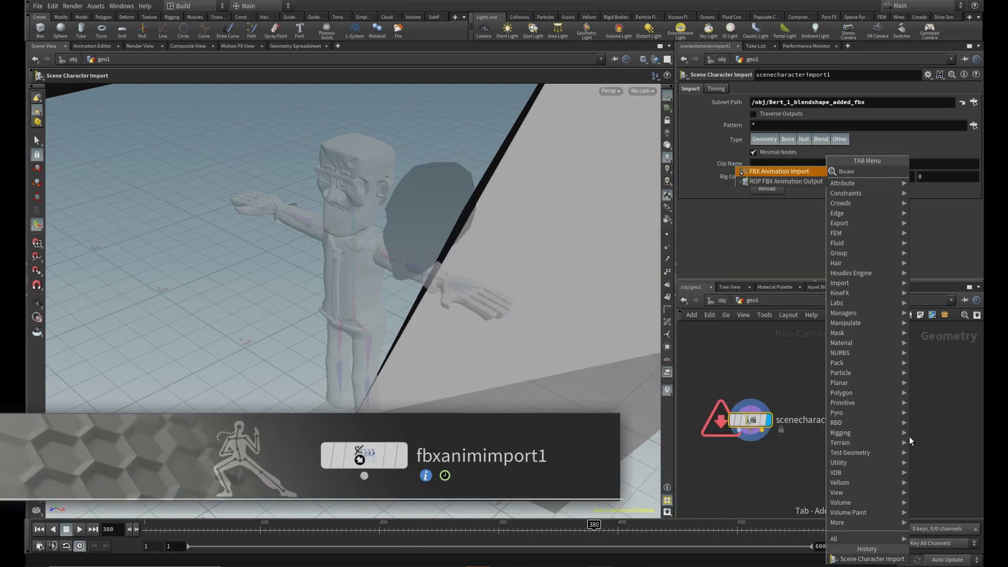
{"action": "key", "text": "Return"}
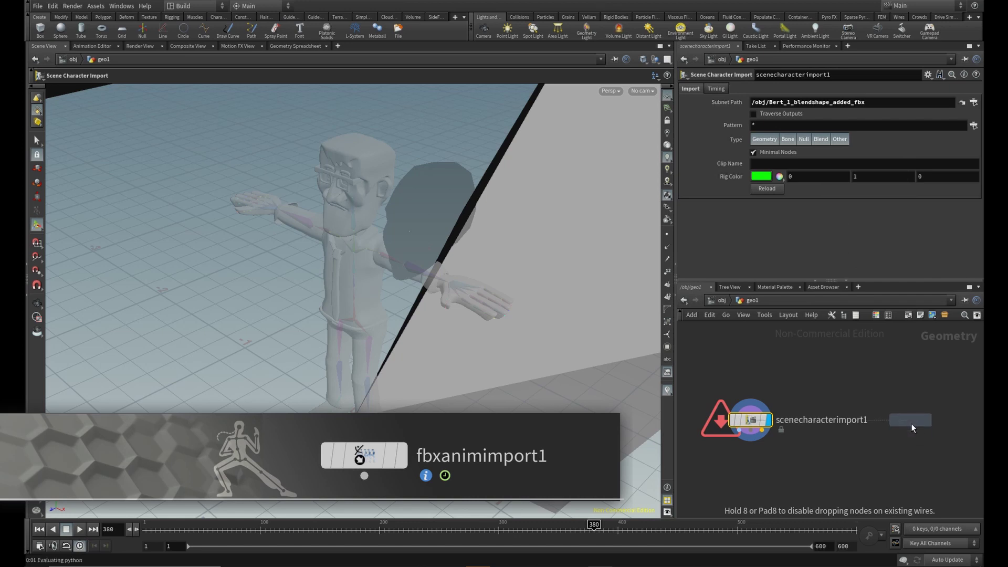
{"action": "left_click", "coordinate": [911, 423]}
Step: Load AngryFan_DEFAULT_C2J.fbx from $HIP/geo as the FBX Animation Import node's source file
{"action": "left_click", "coordinate": [975, 103]}
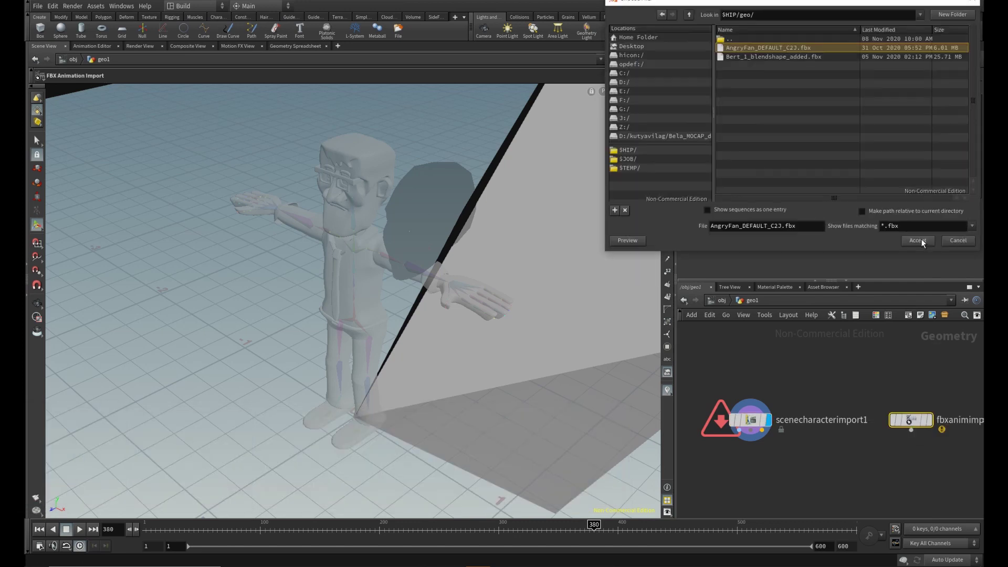
{"action": "left_click", "coordinate": [923, 242]}
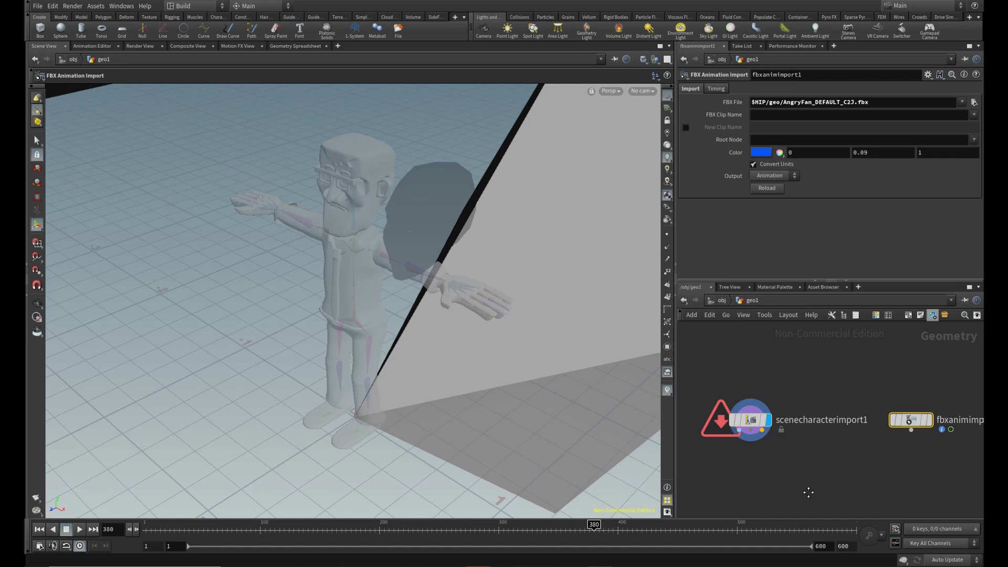
Step: Add a Character Blend Shapes node below scenecharacterimport1, fed by all three of its outputs
{"action": "middle_click_drag", "start_coordinate": [809, 491], "coordinate": [806, 466]}
{"action": "key", "text": "Tab"}
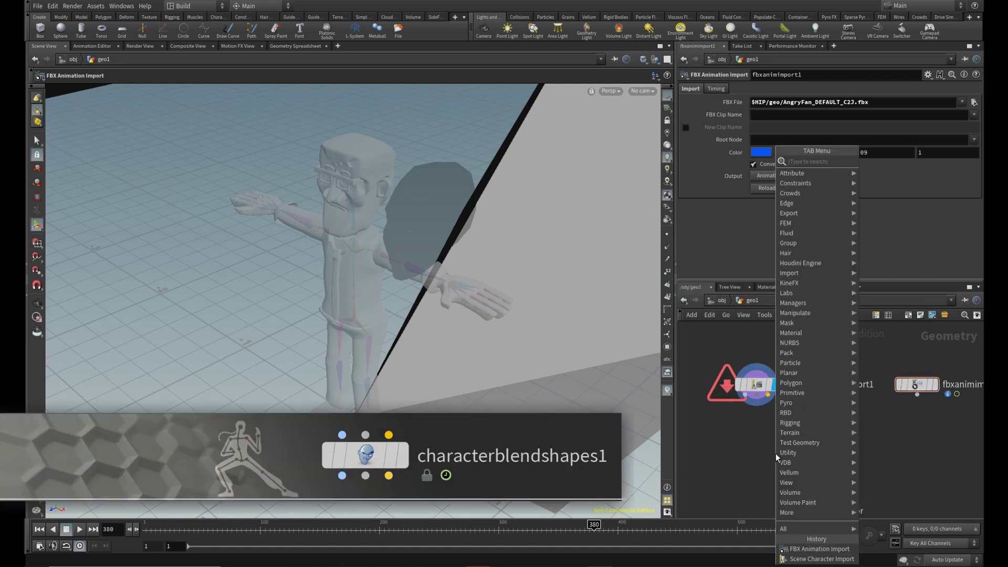
{"action": "type", "text": "blend"}
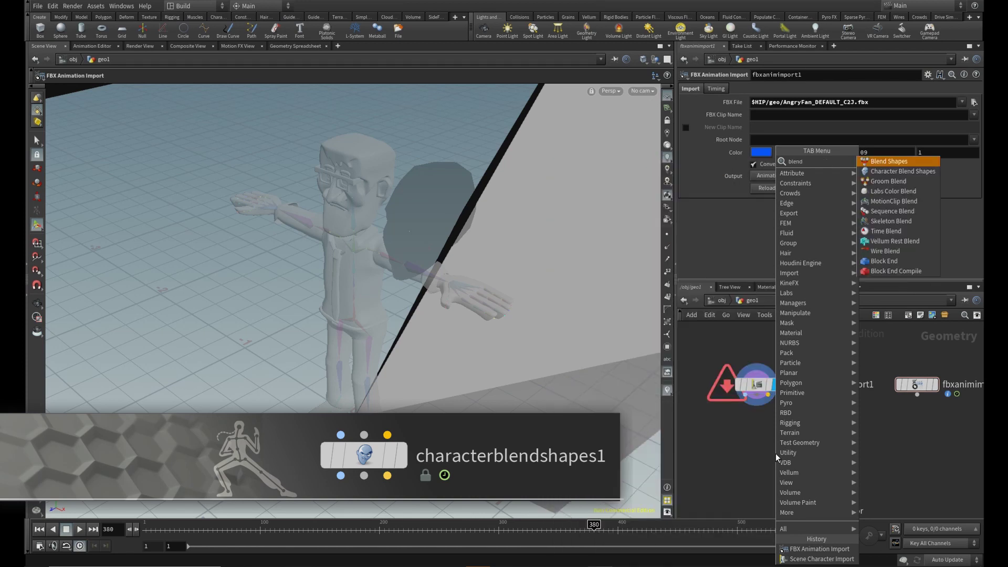
{"action": "key", "text": "Down"}
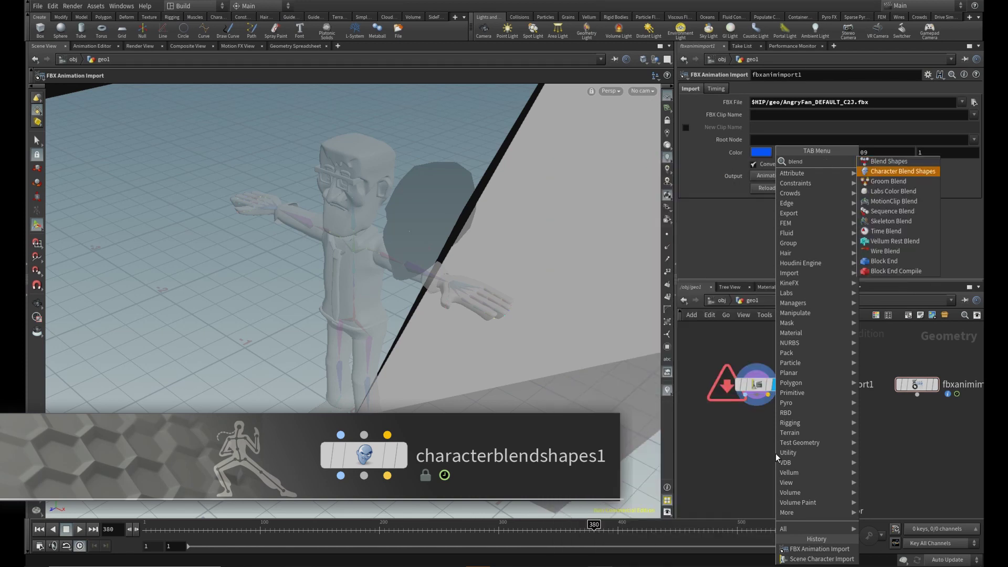
{"action": "key", "text": "Return"}
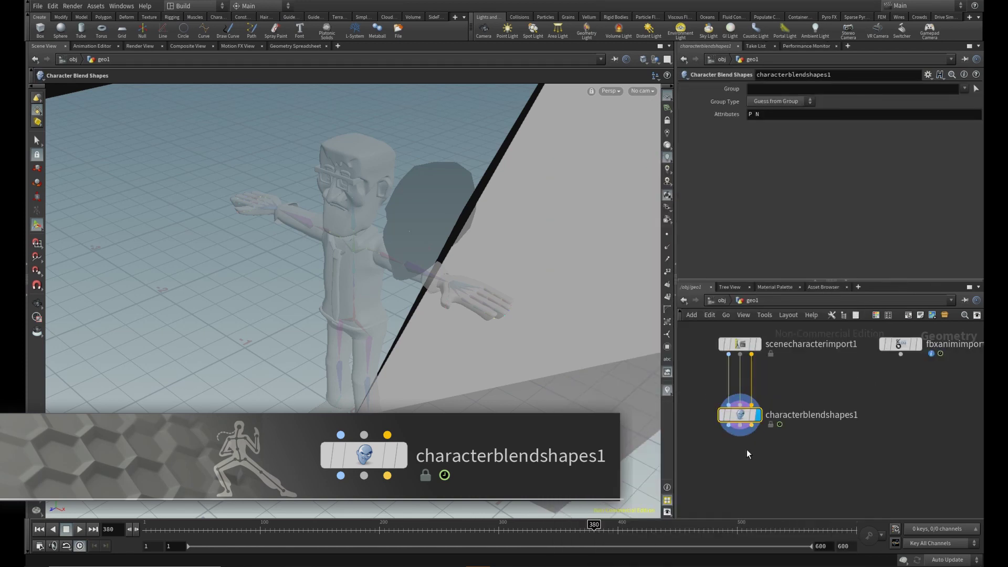
Step: Add a Bone Deform node fed by all three characterblendshapes1 outputs and move it lower to leave space in between
{"action": "key", "text": "Tab"}
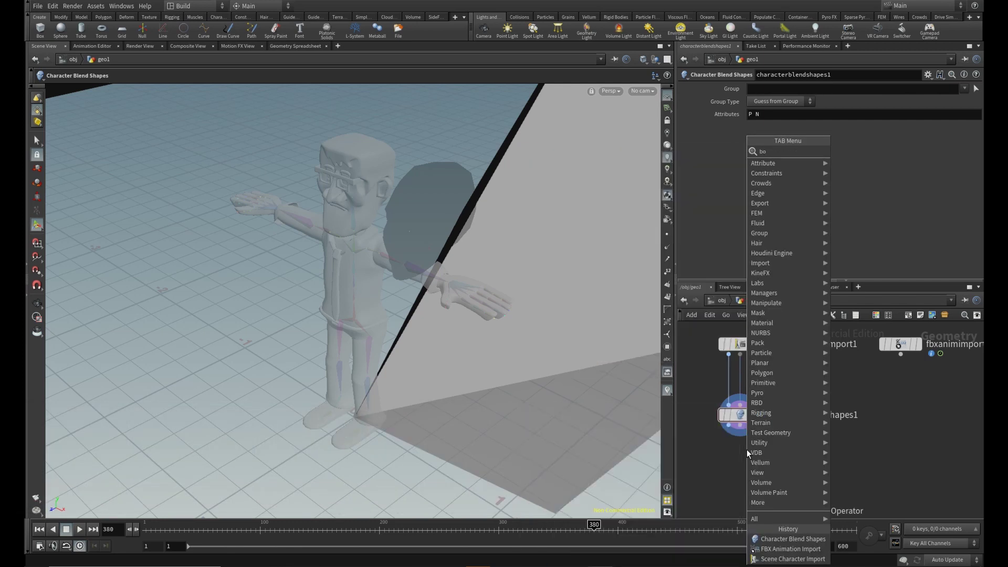
{"action": "type", "text": "bon"}
{"action": "key", "text": "Down"}
{"action": "key", "text": "Down"}
{"action": "key", "text": "Down"}
{"action": "key", "text": "Down"}
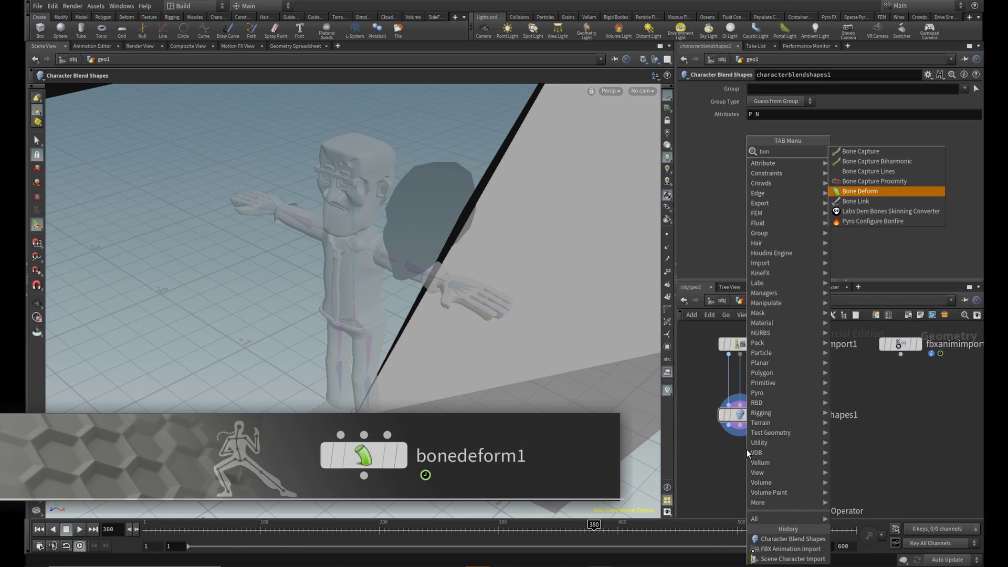
{"action": "key", "text": "Return"}
{"action": "left_click", "coordinate": [747, 450]}
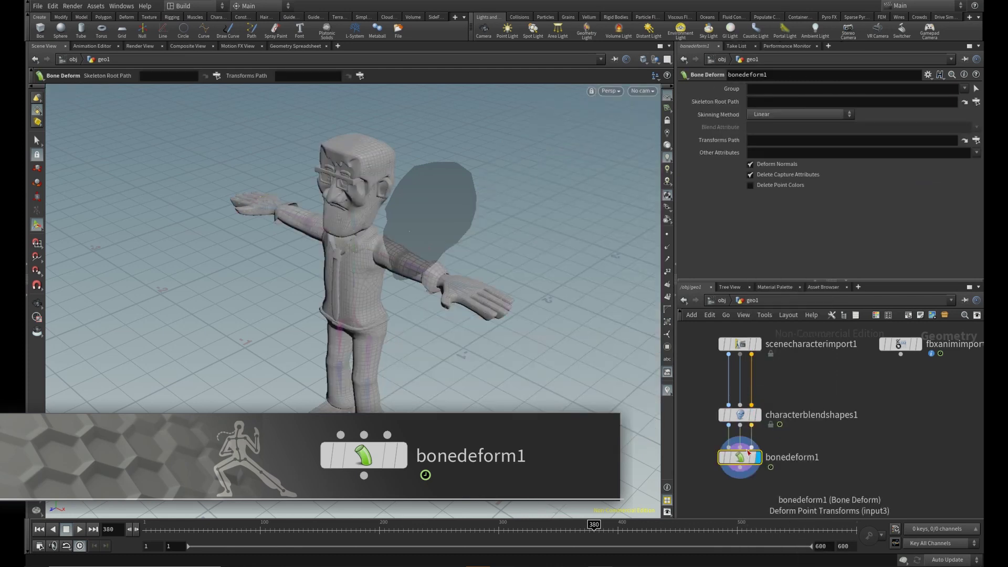
{"action": "left_click_drag", "start_coordinate": [741, 457], "coordinate": [778, 495]}
{"action": "scroll", "coordinate": [830, 443], "scroll_direction": "down", "scroll_amount": 3}
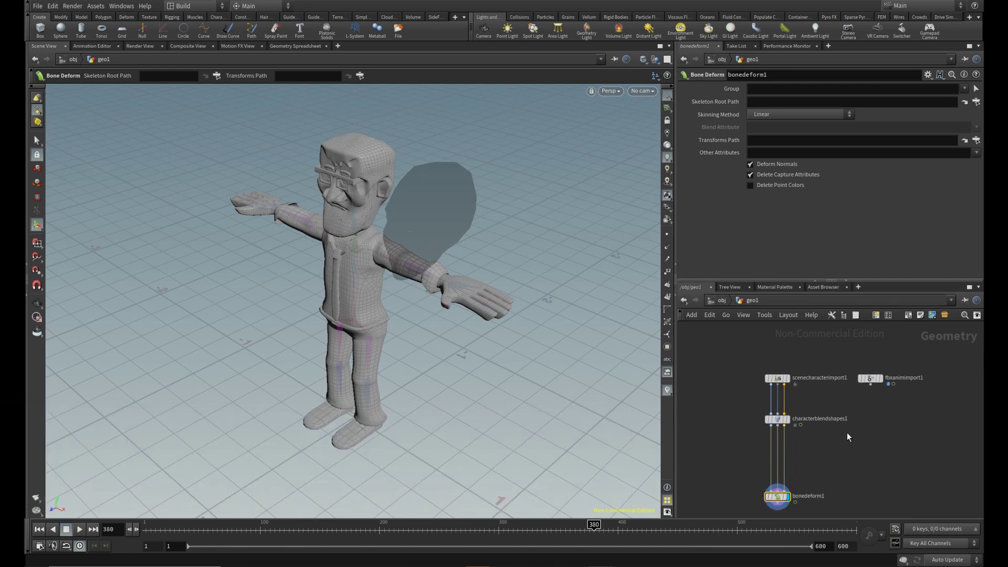
Step: Add a Rig Match Pose node beside the characterblendshapes1 node, below fbxanimimport1
{"action": "key", "text": "Tab"}
{"action": "type", "text": "matchr"}
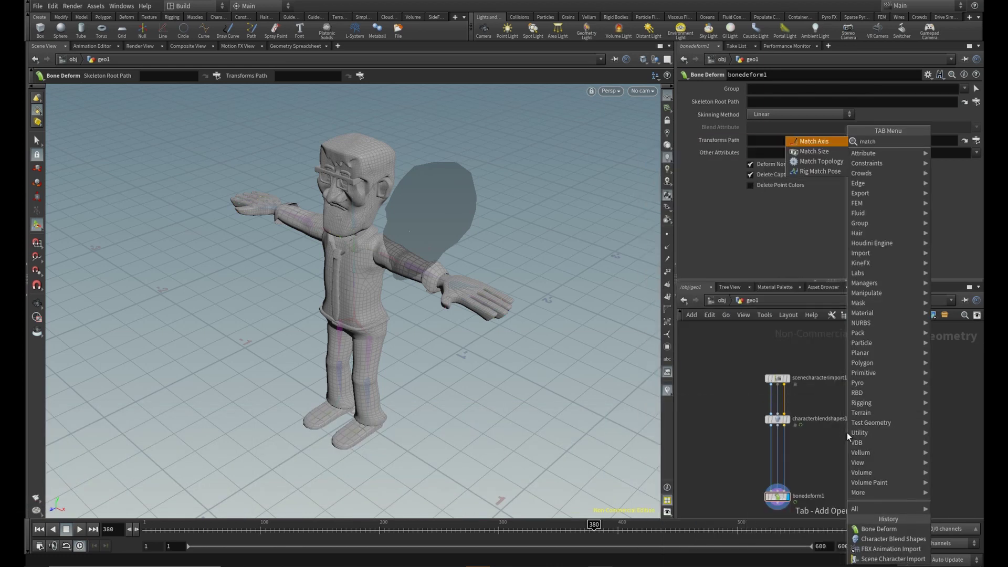
{"action": "key", "text": "Return"}
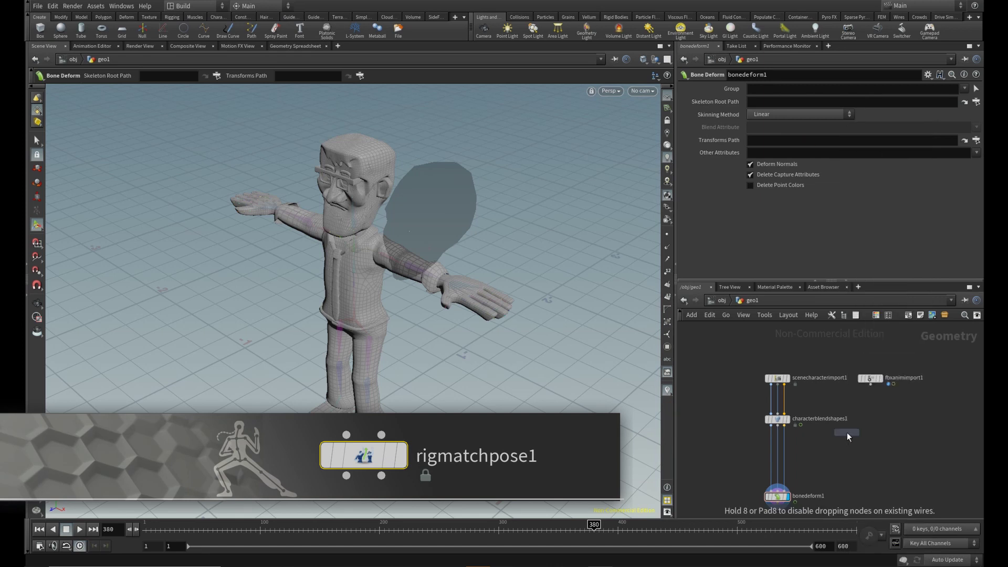
{"action": "left_click", "coordinate": [847, 432]}
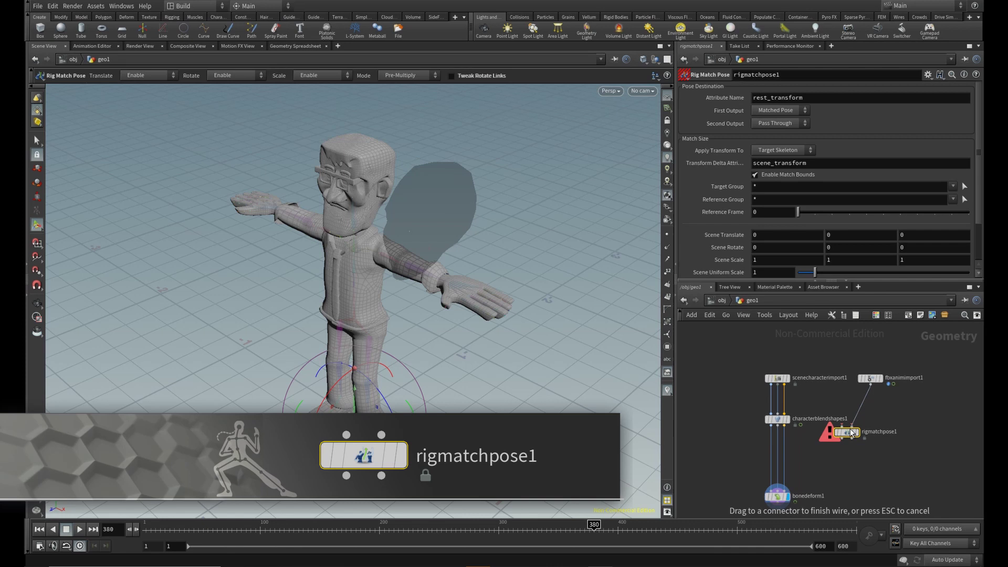
Step: Wire fbxanimimport1 and characterblendshapes1's animated pose into rigmatchpose1, shift the node lower and display its result
{"action": "left_click", "coordinate": [851, 429]}
{"action": "left_click", "coordinate": [841, 425]}
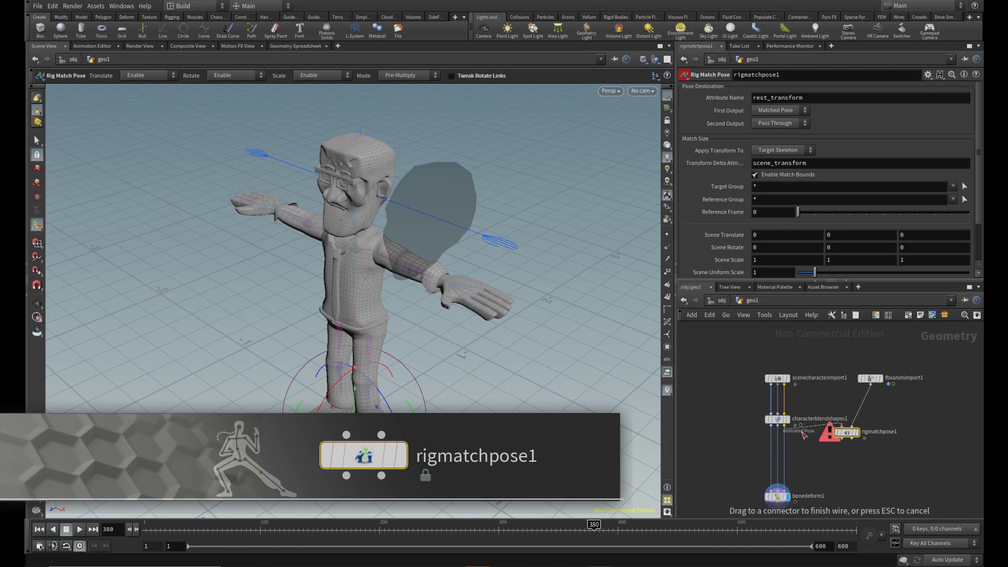
{"action": "left_click", "coordinate": [803, 435]}
{"action": "left_click_drag", "start_coordinate": [857, 437], "coordinate": [851, 455]}
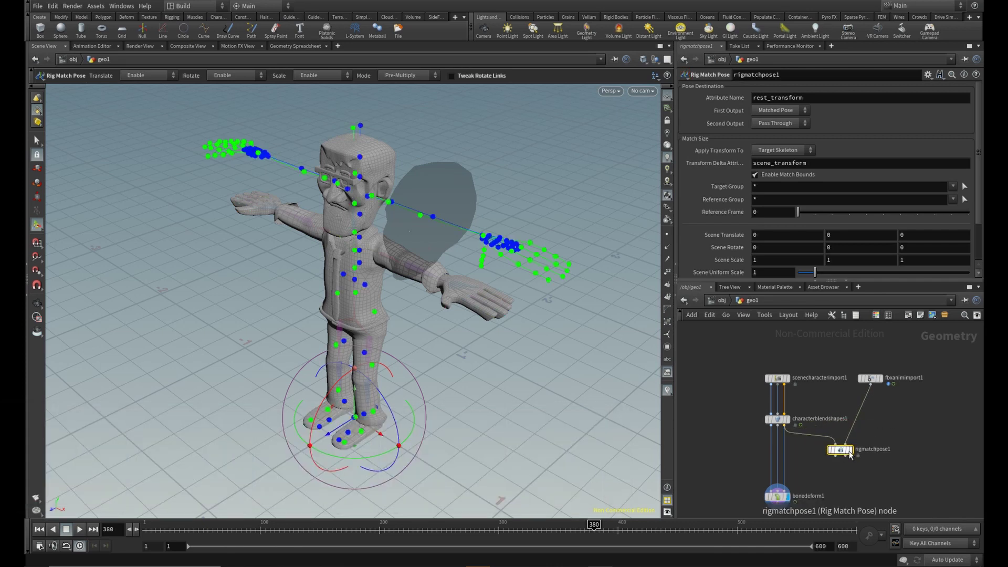
{"action": "left_click", "coordinate": [855, 437]}
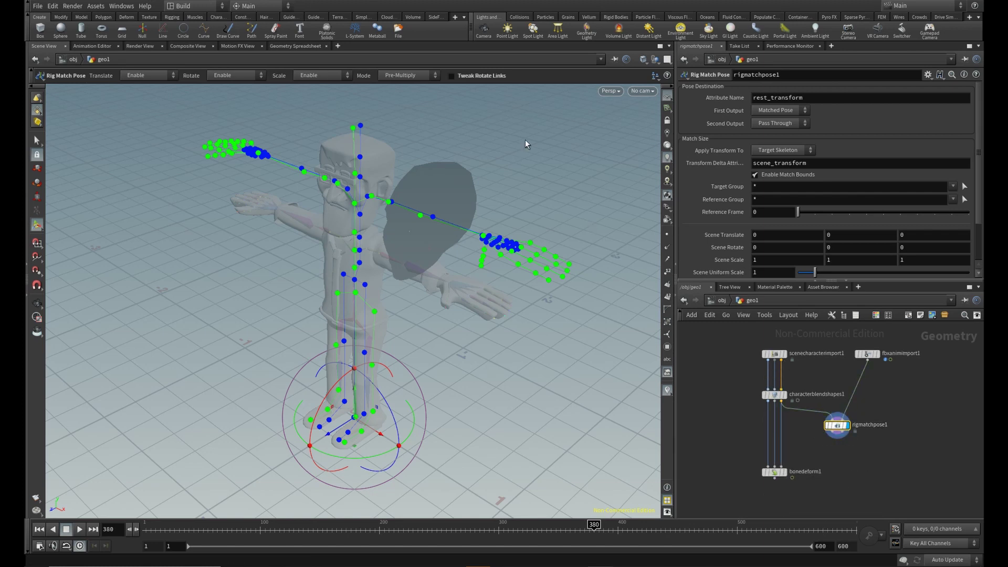
Step: Enable Tweak Rotate Links and move the blue skeleton's Hips joint down onto the green skeleton's hips joint
{"action": "left_click", "coordinate": [452, 76]}
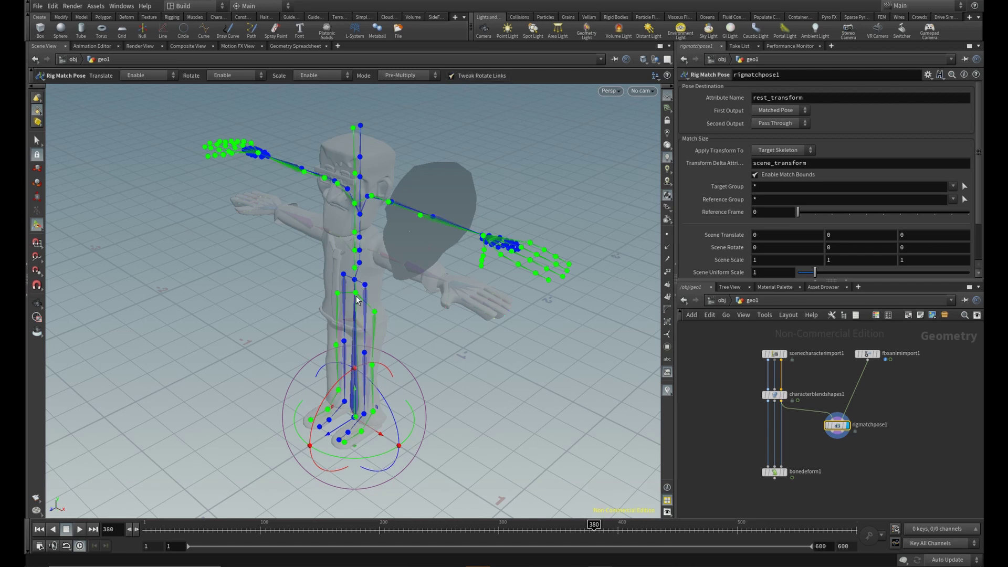
{"action": "scroll", "coordinate": [356, 299], "scroll_direction": "up", "scroll_amount": 10}
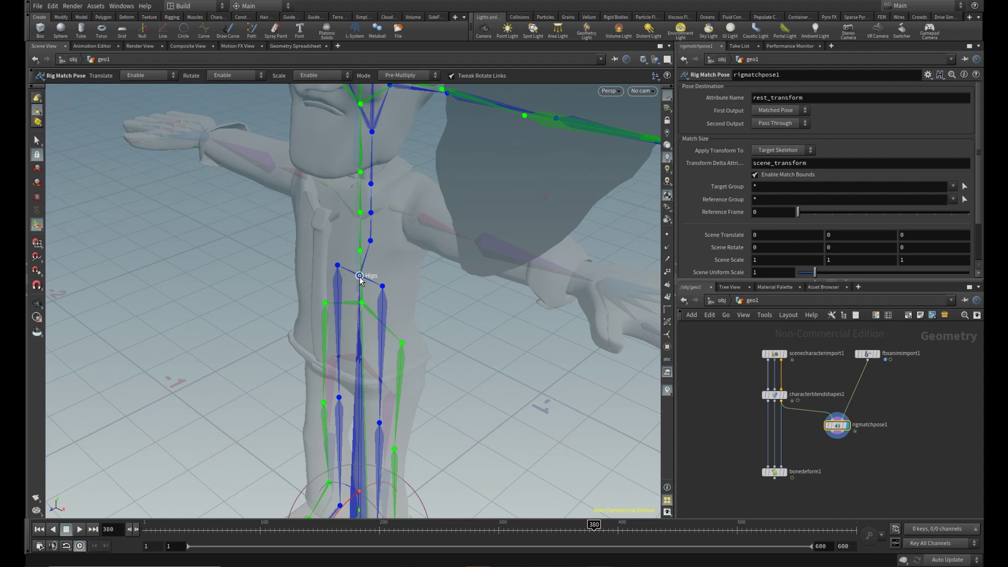
{"action": "left_click", "coordinate": [359, 277]}
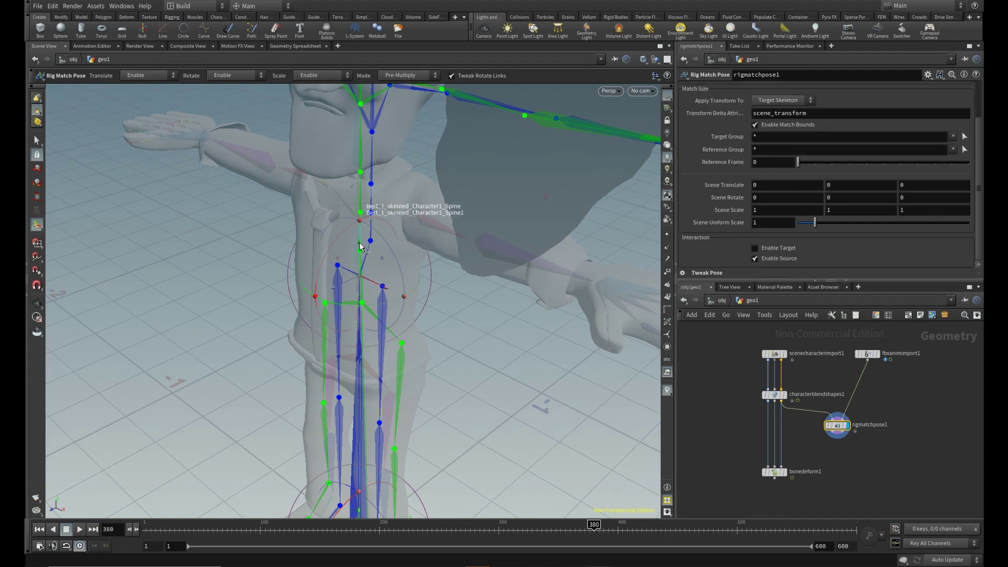
{"action": "left_click_drag", "start_coordinate": [360, 247], "coordinate": [360, 274]}
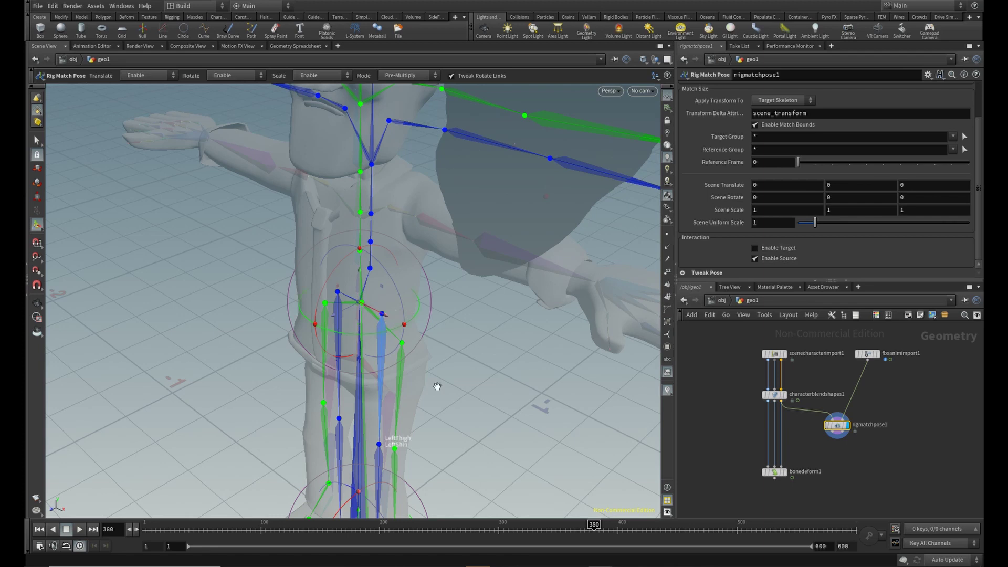
{"action": "left_click_drag", "start_coordinate": [436, 386], "coordinate": [520, 381], "text": "alt"}
{"action": "key", "text": "Return"}
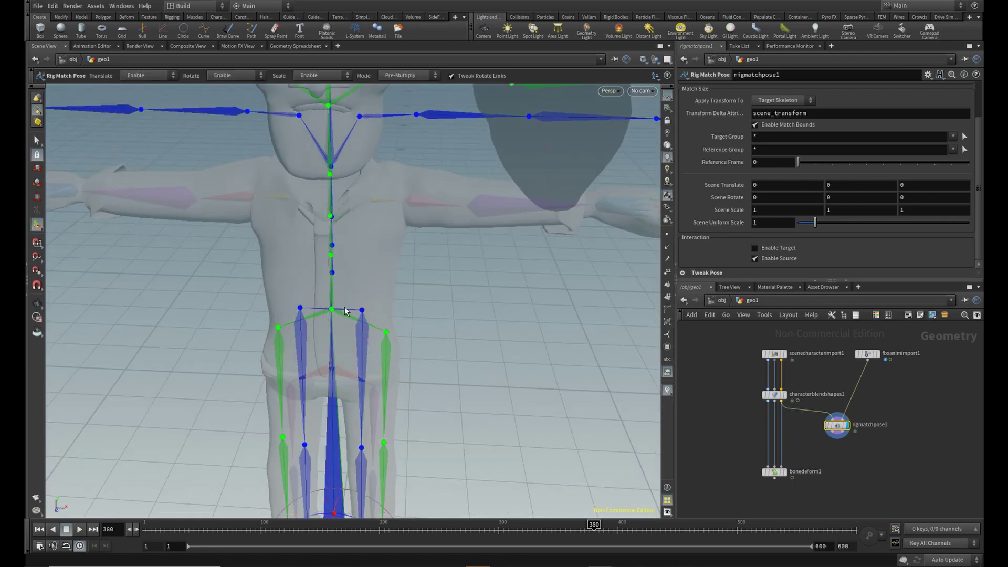
Step: Move the blue skeleton's LeftThigh joint onto the green skeleton's left thigh joint, undoing the last handle change on the way
{"action": "left_click", "coordinate": [377, 330]}
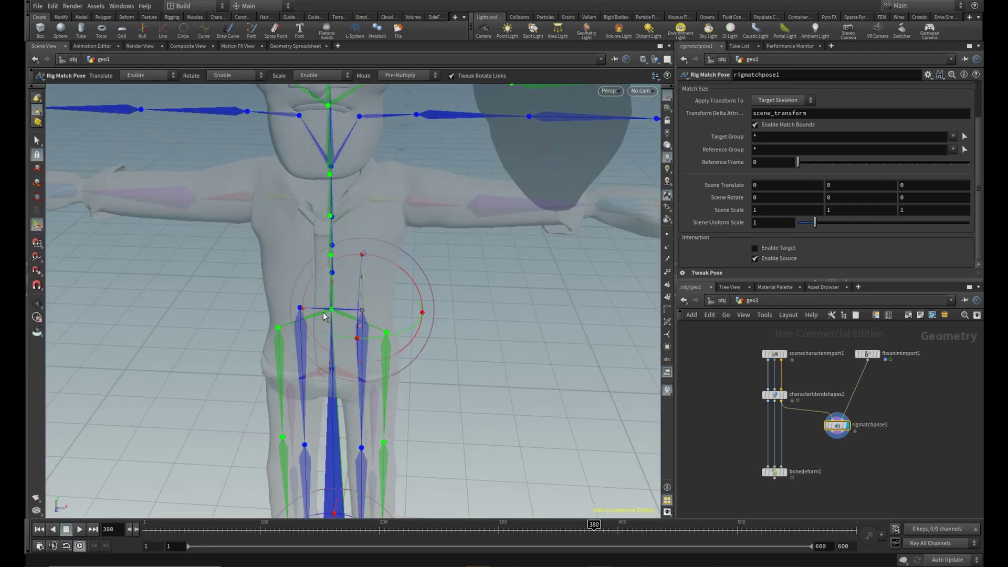
{"action": "left_click_drag", "start_coordinate": [331, 309], "coordinate": [385, 295]}
{"action": "left_click", "coordinate": [387, 309]}
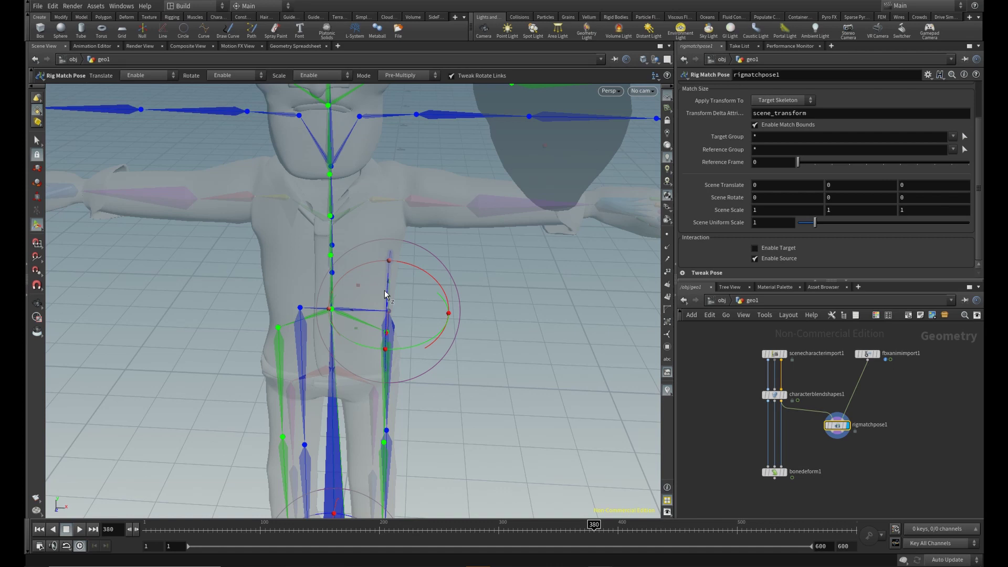
{"action": "key", "text": "ctrl+z"}
{"action": "left_click_drag", "start_coordinate": [390, 348], "coordinate": [357, 367], "text": "alt"}
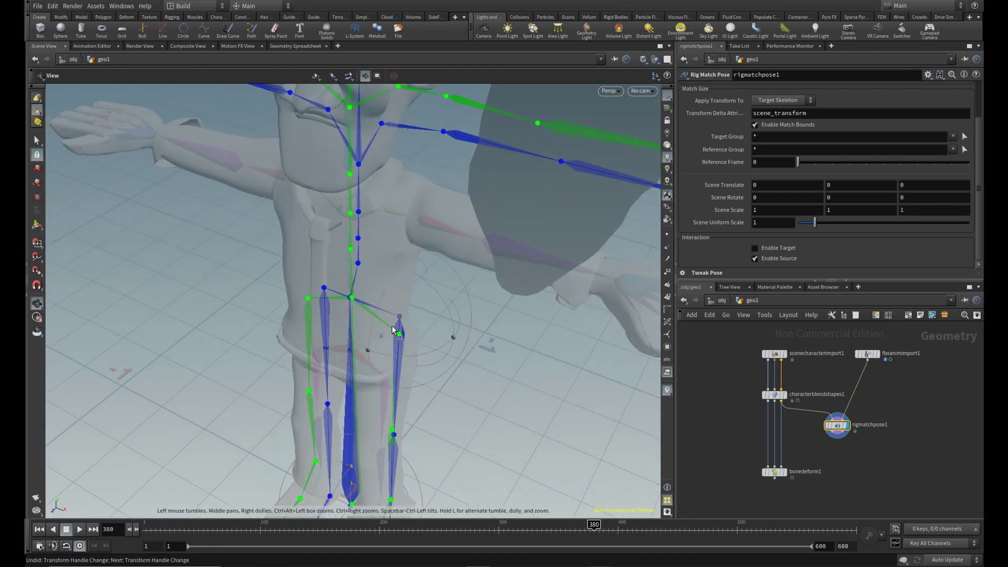
{"action": "left_click_drag", "start_coordinate": [402, 292], "coordinate": [400, 314]}
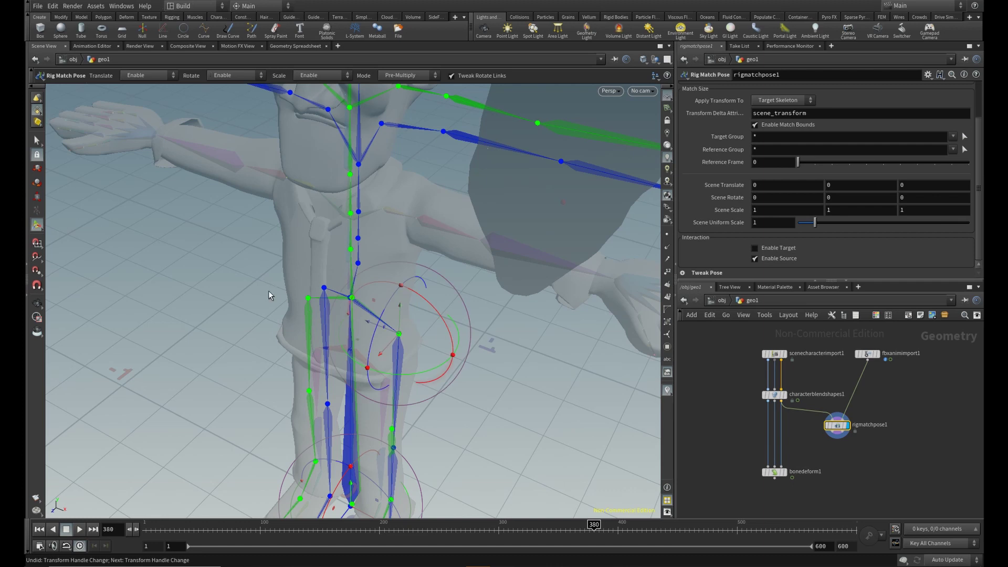
Step: Move the blue skeleton's RightThigh joint onto the green skeleton's right thigh joint and check the fit from several angles
{"action": "left_click_drag", "start_coordinate": [269, 295], "coordinate": [289, 311], "text": "alt"}
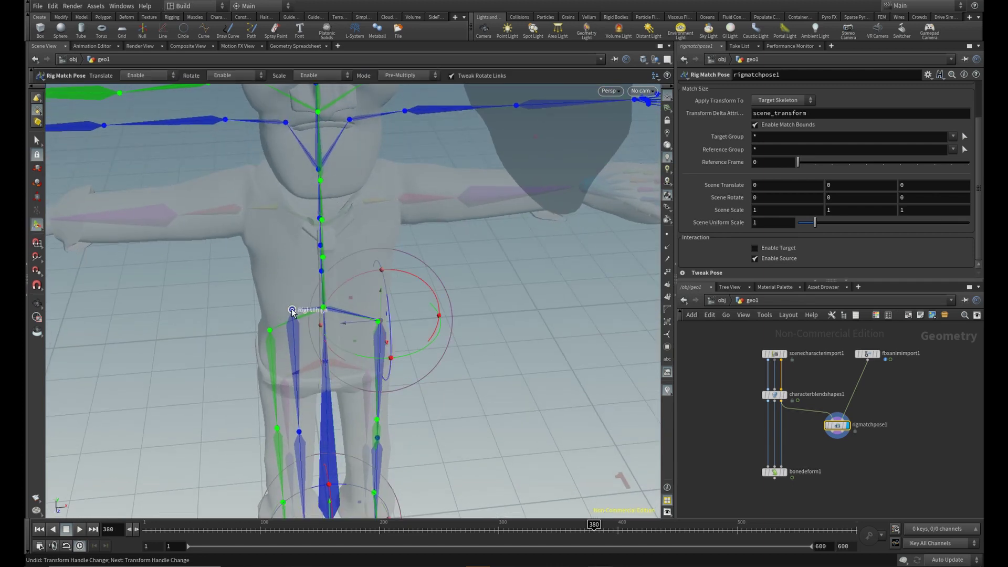
{"action": "left_click", "coordinate": [292, 312]}
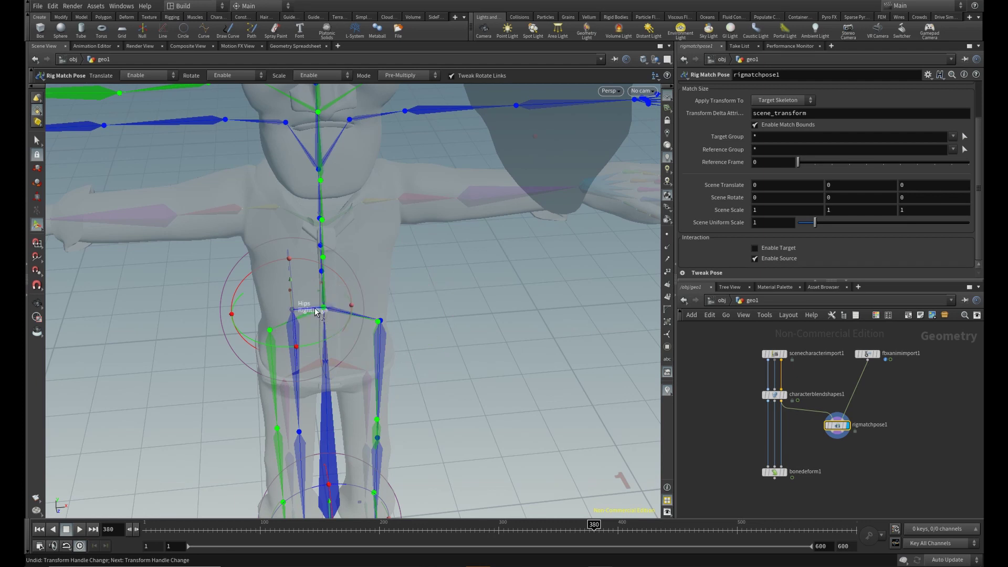
{"action": "left_click_drag", "start_coordinate": [315, 309], "coordinate": [289, 310]}
{"action": "left_click_drag", "start_coordinate": [210, 394], "coordinate": [267, 347], "text": "alt"}
{"action": "scroll", "coordinate": [403, 294], "scroll_direction": "down", "scroll_amount": 3}
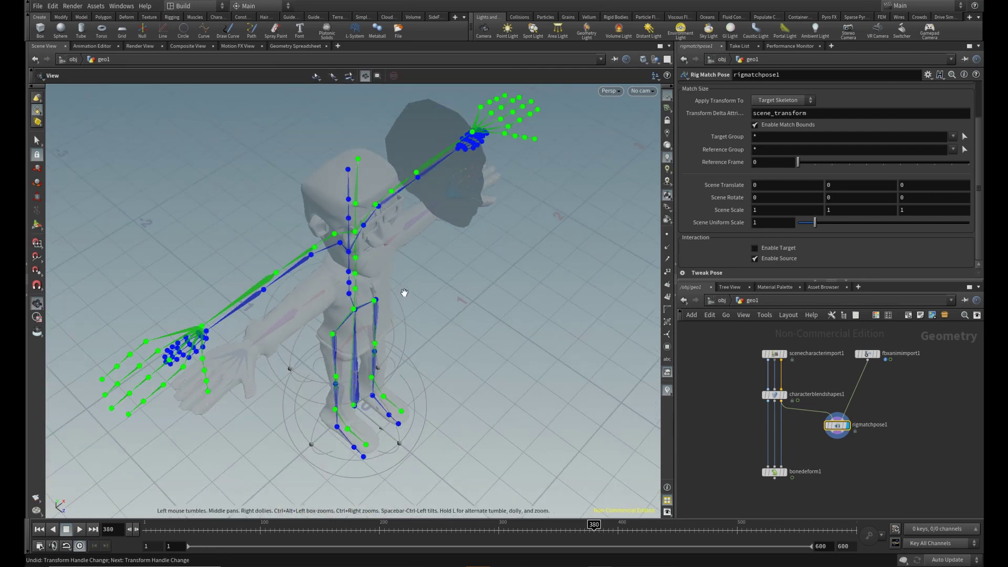
{"action": "left_click_drag", "start_coordinate": [383, 347], "coordinate": [263, 294], "text": "alt"}
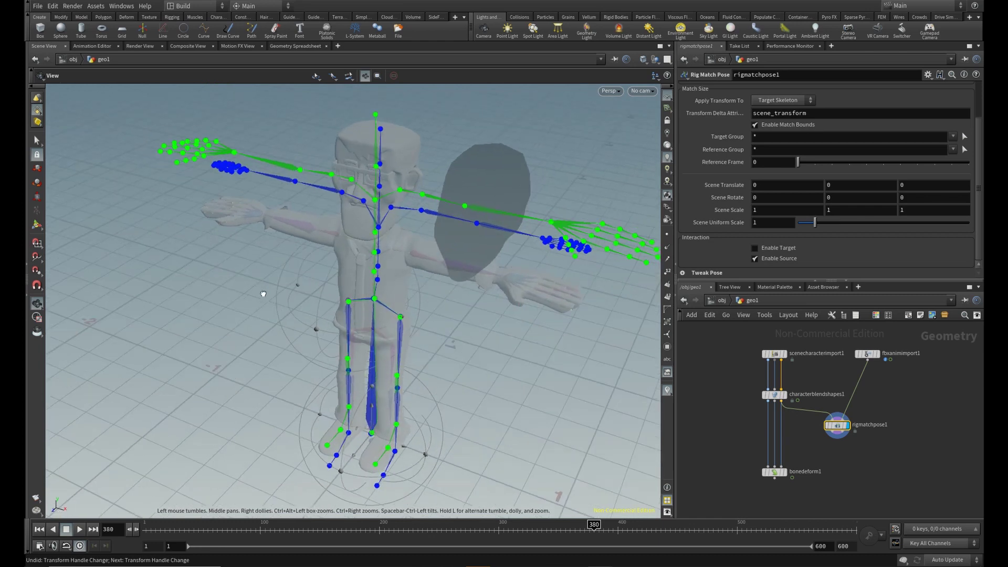
{"action": "middle_click_drag", "start_coordinate": [441, 341], "coordinate": [420, 351], "text": "alt"}
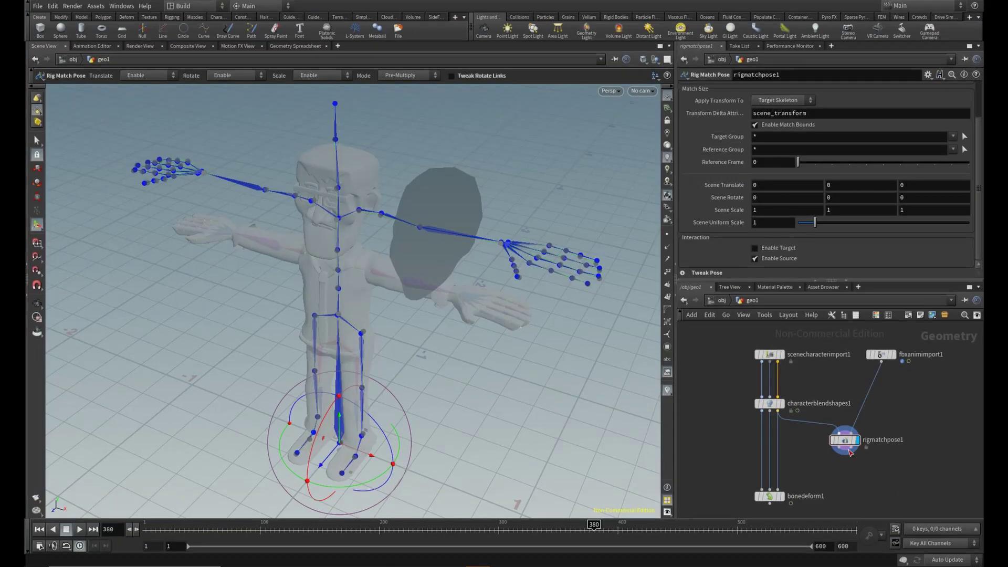
Step: Add a Map Points node below rigmatchpose1, connected to both of its skeleton outputs
{"action": "mouse_move", "coordinate": [852, 445]}
{"action": "key", "text": "Escape"}
{"action": "left_click_drag", "start_coordinate": [562, 412], "coordinate": [572, 393]}
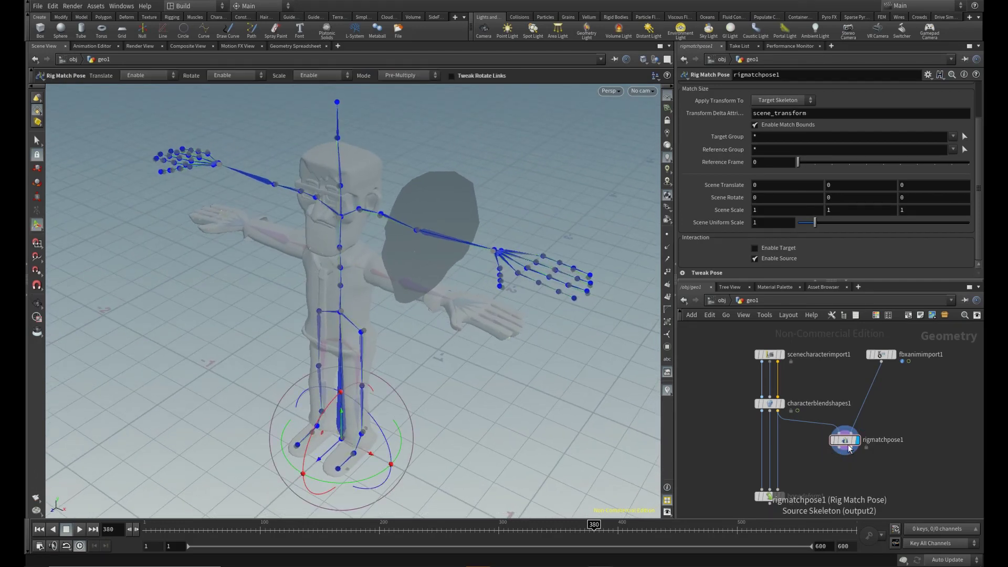
{"action": "mouse_move", "coordinate": [848, 442]}
{"action": "key", "text": "Tab"}
{"action": "type", "text": "map"}
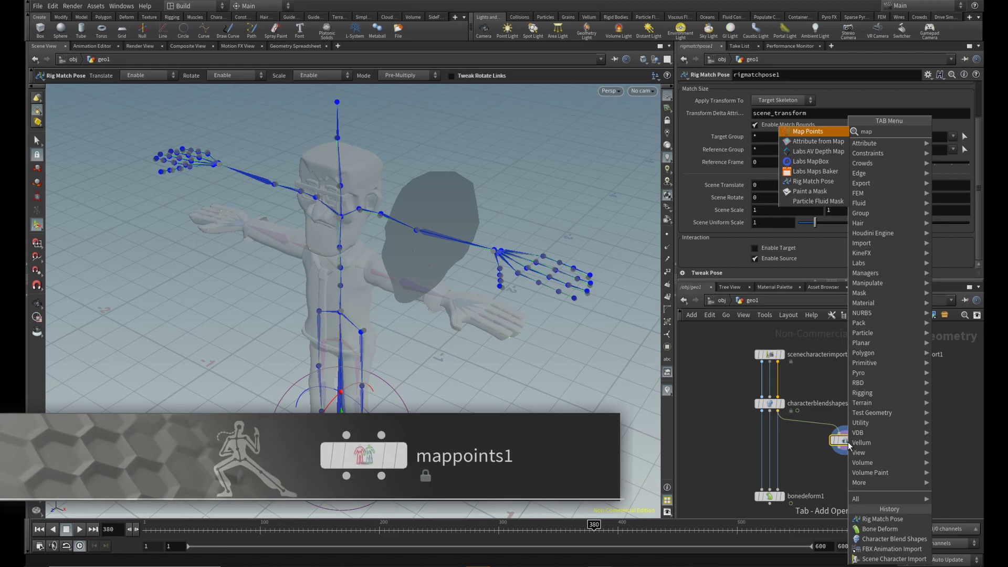
{"action": "key", "text": "Return"}
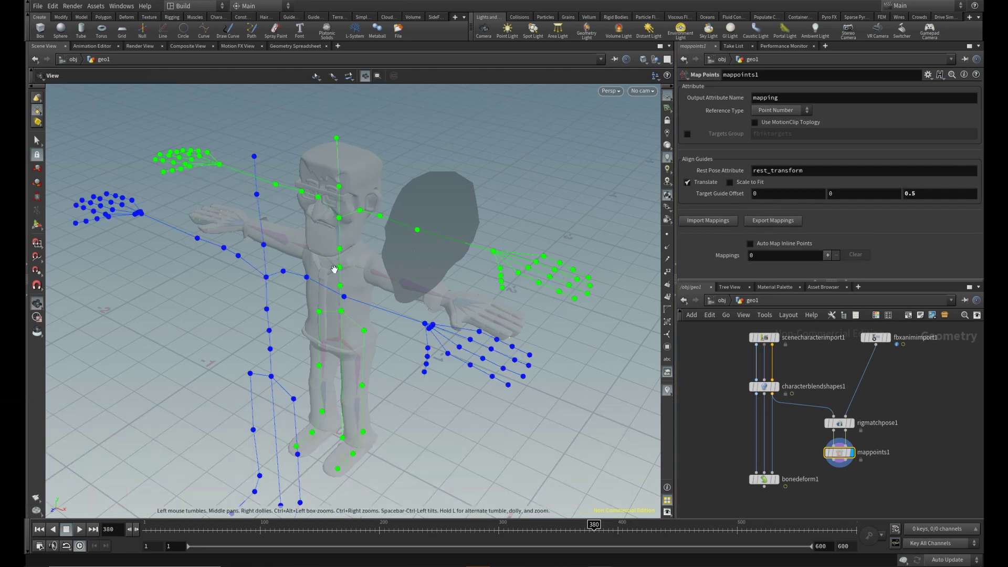
Step: Activate the Map Points viewport state and map the blue skeleton's Hips joint to the green skeleton's Hips1 joint
{"action": "left_click_drag", "start_coordinate": [322, 274], "coordinate": [286, 286], "text": "alt"}
{"action": "key", "text": "Return"}
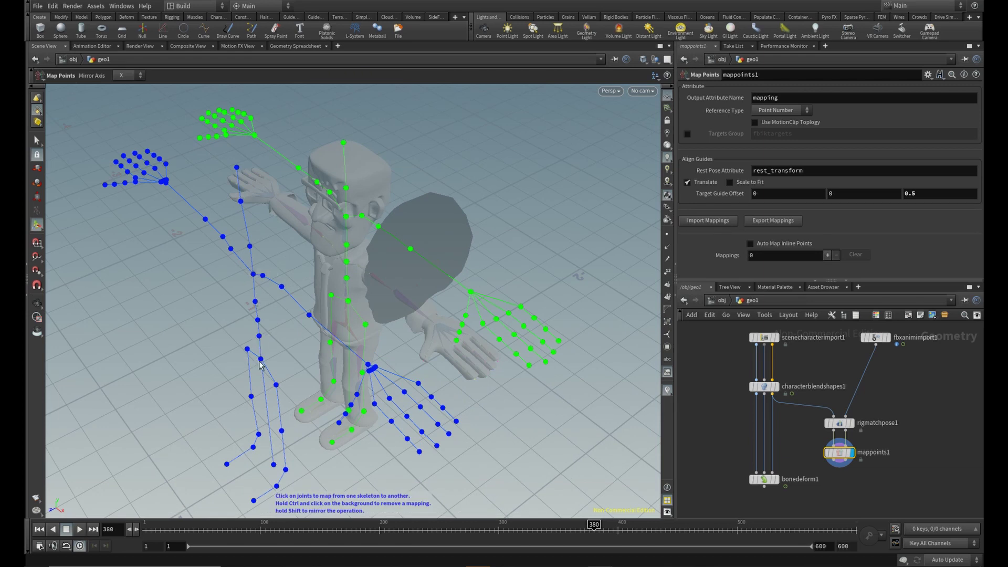
{"action": "left_click", "coordinate": [348, 303]}
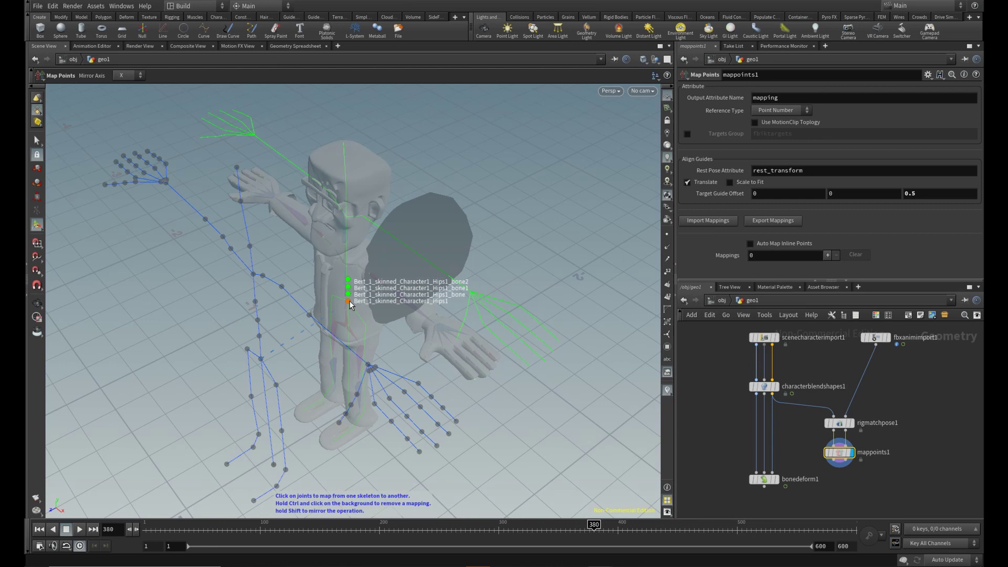
{"action": "left_click", "coordinate": [349, 303]}
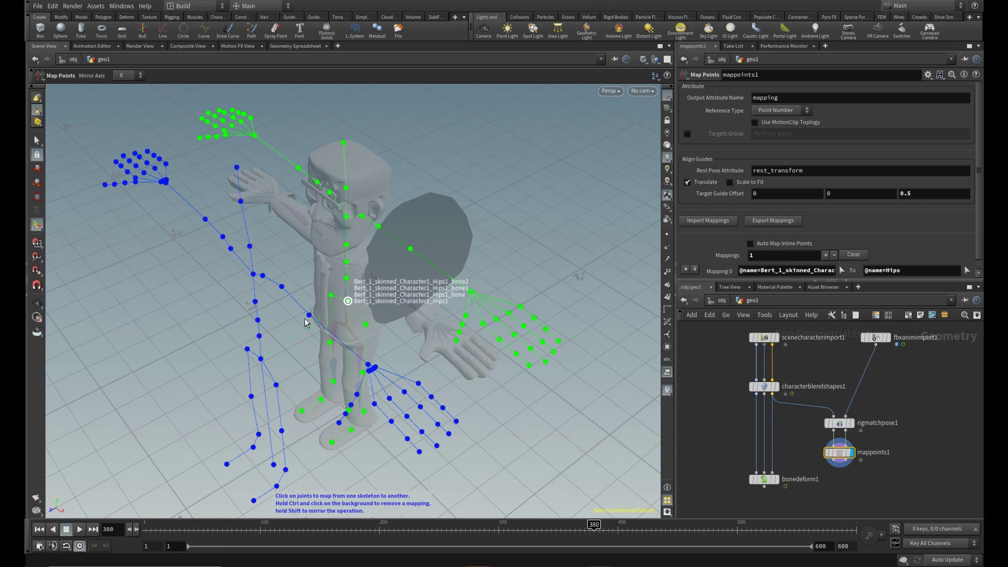
Step: Map the blue skeleton's left thigh joint to the green LeftUpLeg joint, mirroring the mapping to the right leg
{"action": "left_click", "coordinate": [277, 386]}
{"action": "left_click", "coordinate": [365, 325]}
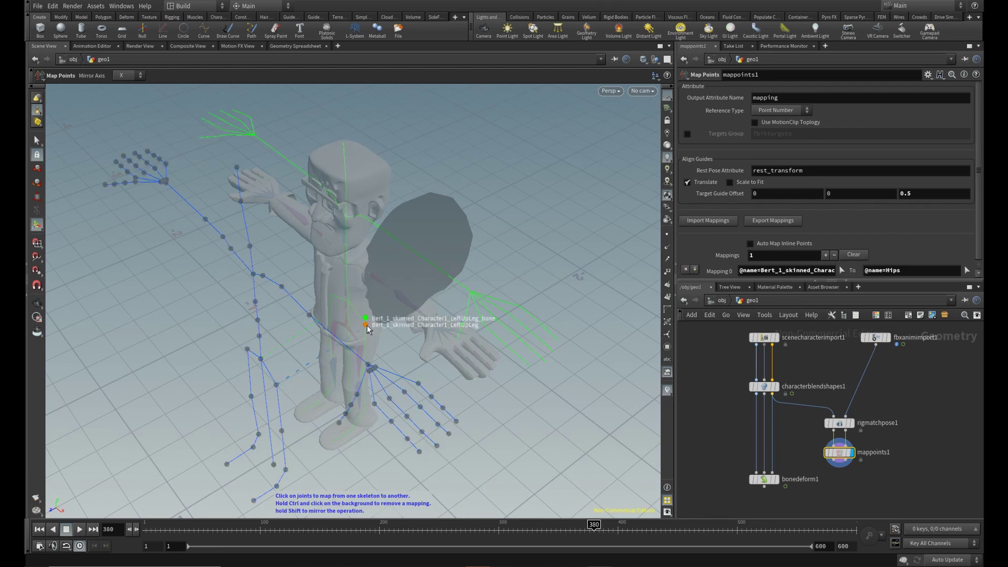
{"action": "left_click", "coordinate": [367, 325], "text": "shift"}
Step: Map the blue skeleton's left shoulder joint to the green left shoulder joint, mirroring the mapping to the right side
{"action": "scroll", "coordinate": [300, 283], "scroll_direction": "up", "scroll_amount": 5}
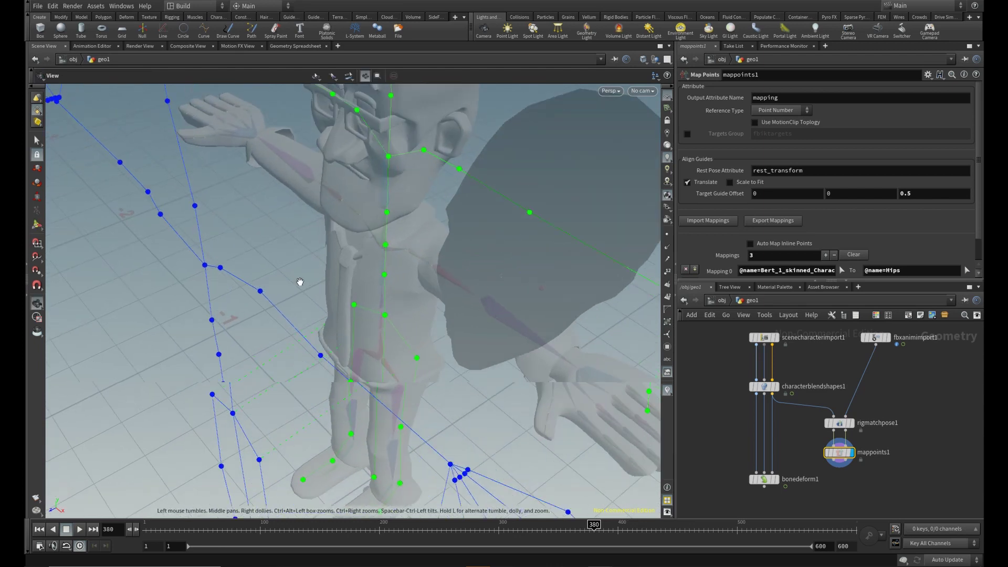
{"action": "scroll", "coordinate": [300, 282], "scroll_direction": "up", "scroll_amount": 1}
{"action": "left_click_drag", "start_coordinate": [295, 263], "coordinate": [295, 312]}
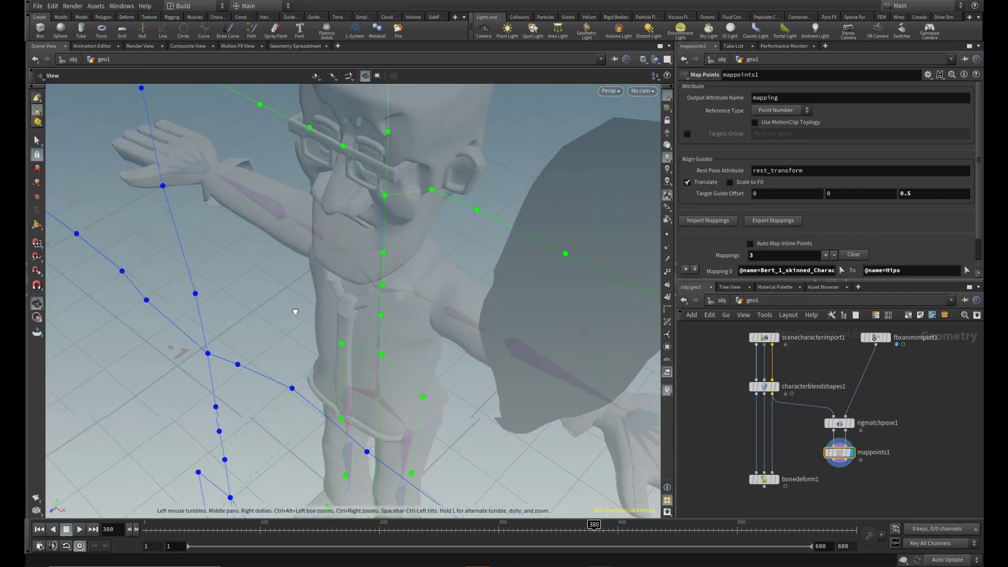
{"action": "left_click", "coordinate": [239, 363]}
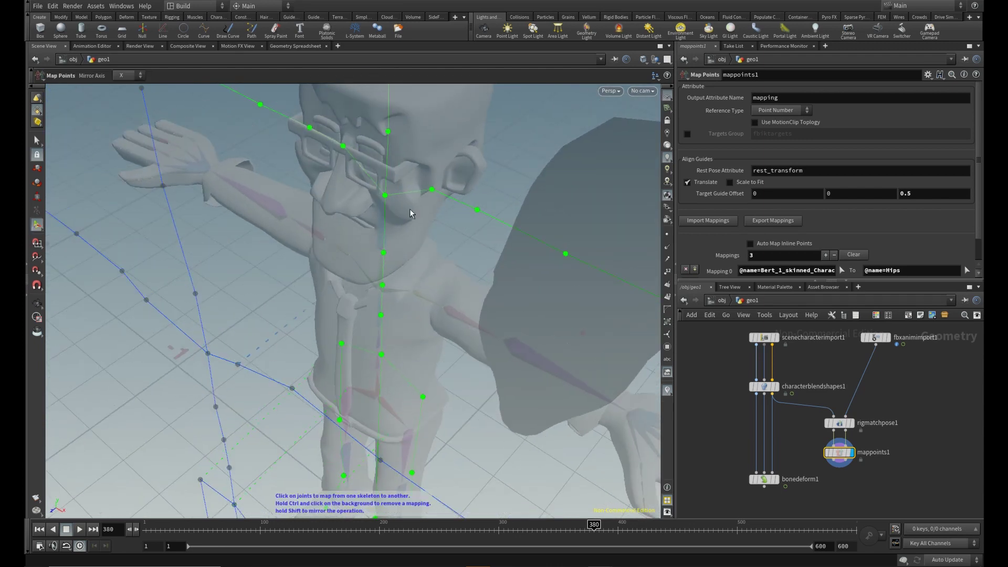
{"action": "left_click", "coordinate": [432, 192], "text": "shift"}
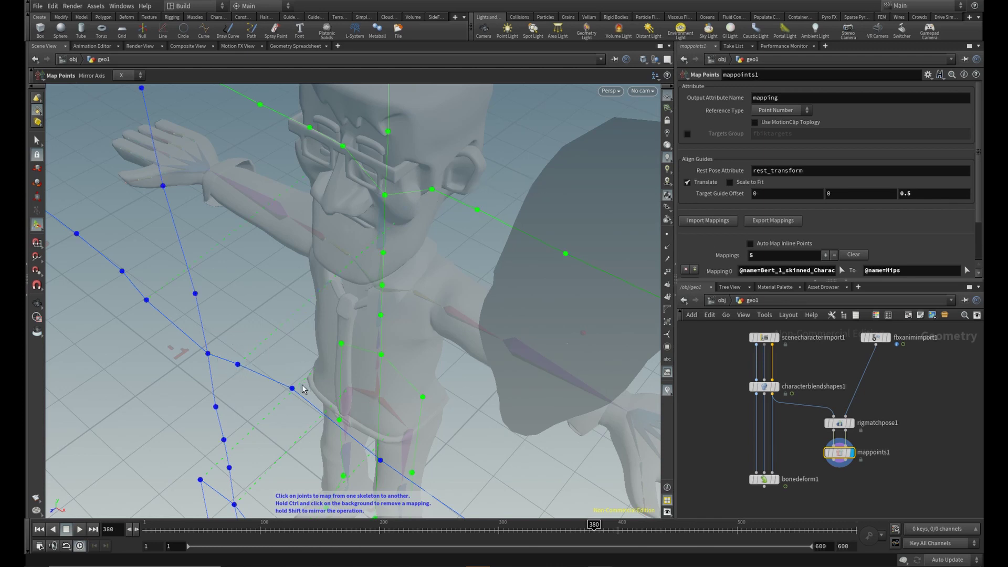
Step: Map the blue skeleton's chest joint, where the shoulders branch off, to the green skeleton's Spine3 joint
{"action": "left_click", "coordinate": [208, 353]}
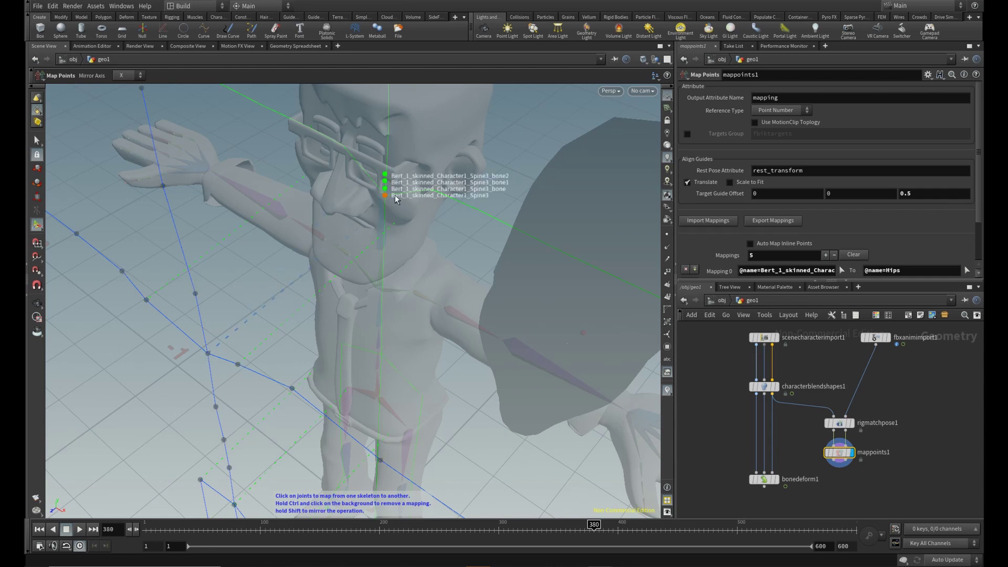
{"action": "left_click", "coordinate": [394, 195]}
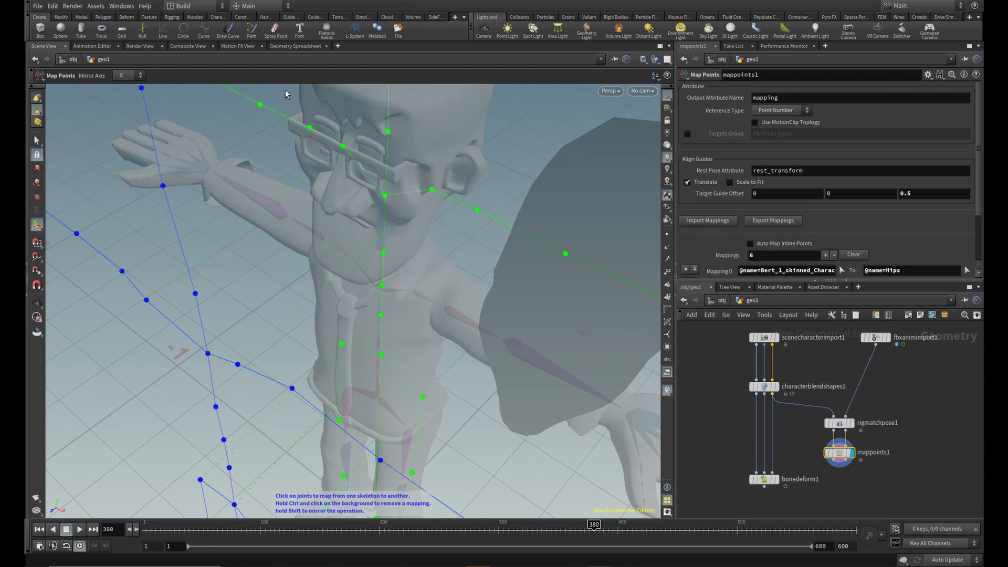
{"action": "scroll", "coordinate": [263, 185], "scroll_direction": "down", "scroll_amount": 6}
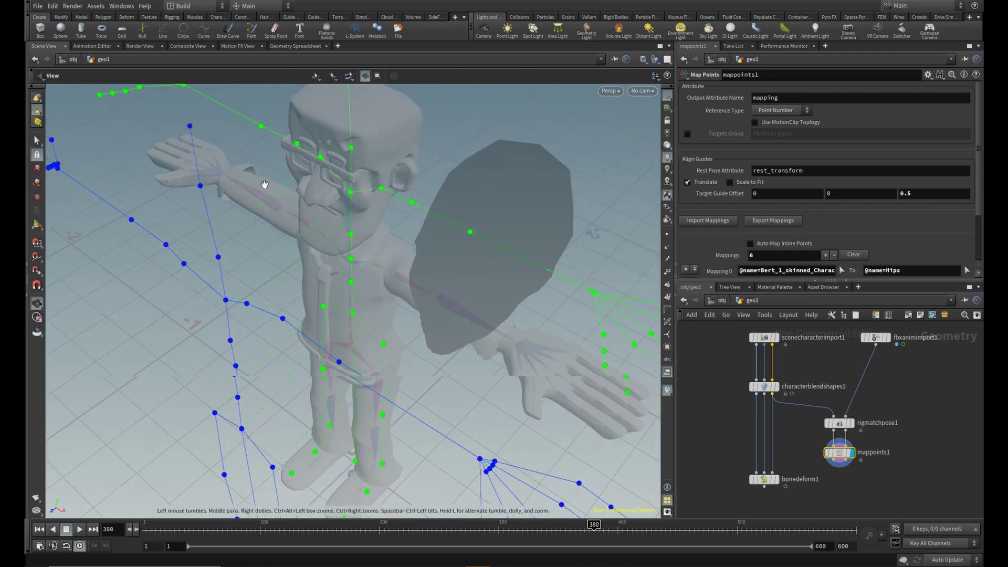
{"action": "left_click_drag", "start_coordinate": [249, 236], "coordinate": [284, 225]}
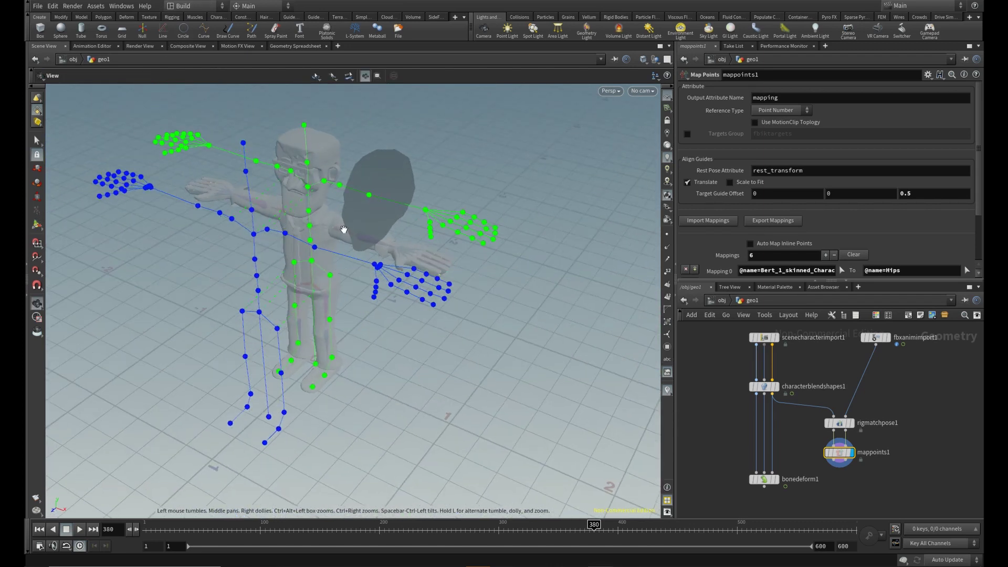
{"action": "middle_click_drag", "start_coordinate": [344, 229], "coordinate": [391, 266]}
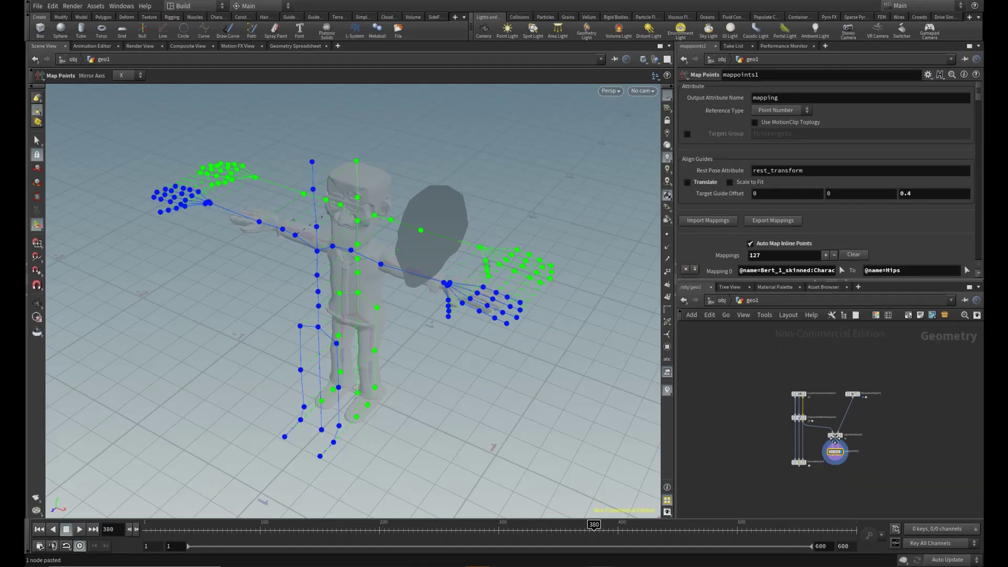
Step: Add a Full Body IK node below mappoints1 and move bonedeform1 down to make room
{"action": "scroll", "coordinate": [833, 467], "scroll_direction": "up", "scroll_amount": 3}
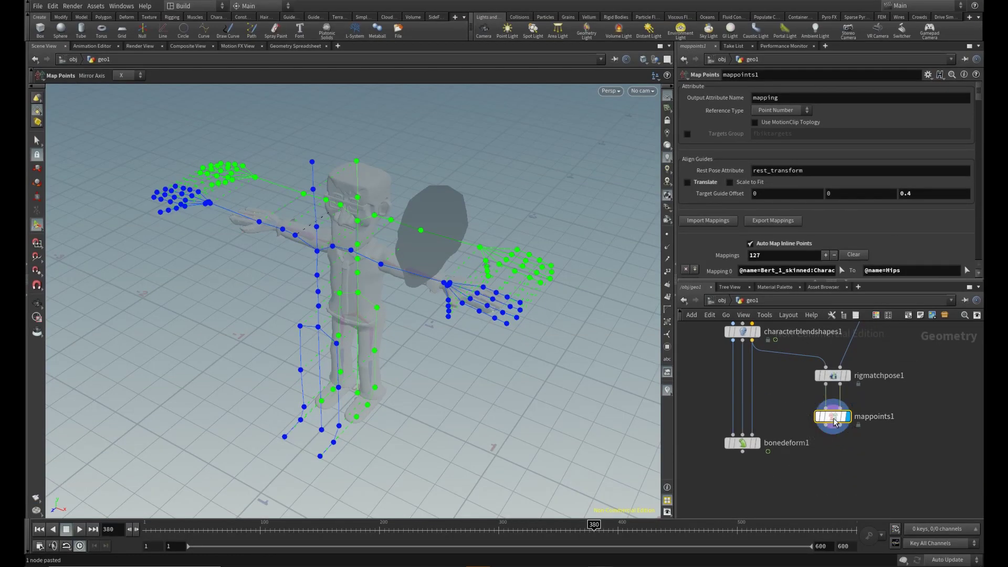
{"action": "key", "text": "Tab"}
{"action": "type", "text": "ullbo"}
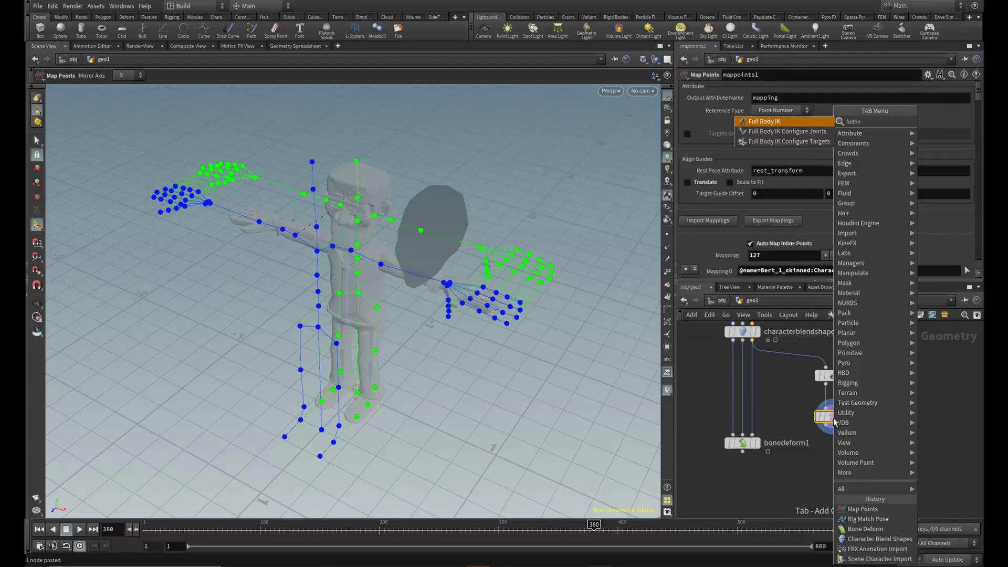
{"action": "key", "text": "Return"}
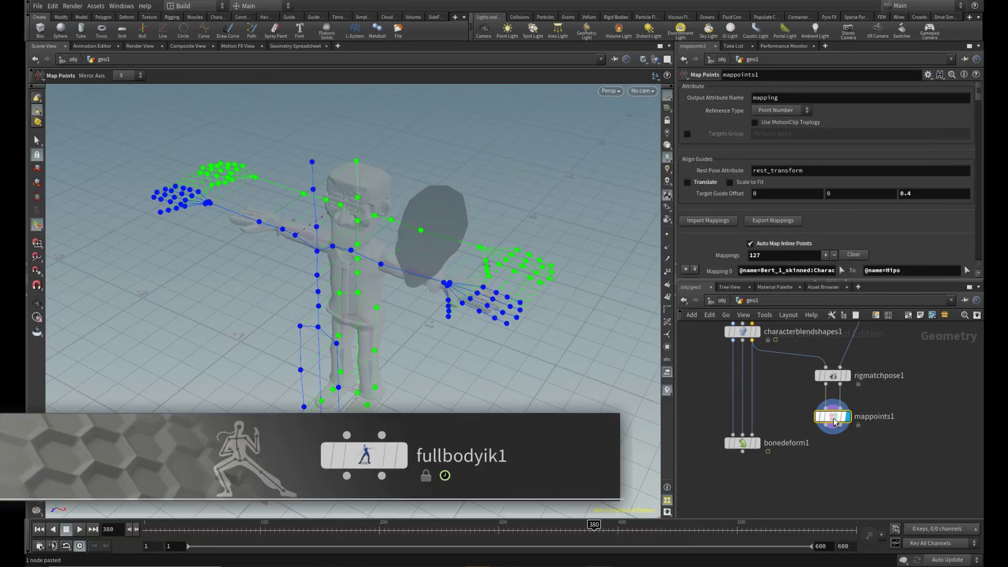
{"action": "left_click", "coordinate": [832, 451]}
{"action": "left_click_drag", "start_coordinate": [742, 450], "coordinate": [754, 484]}
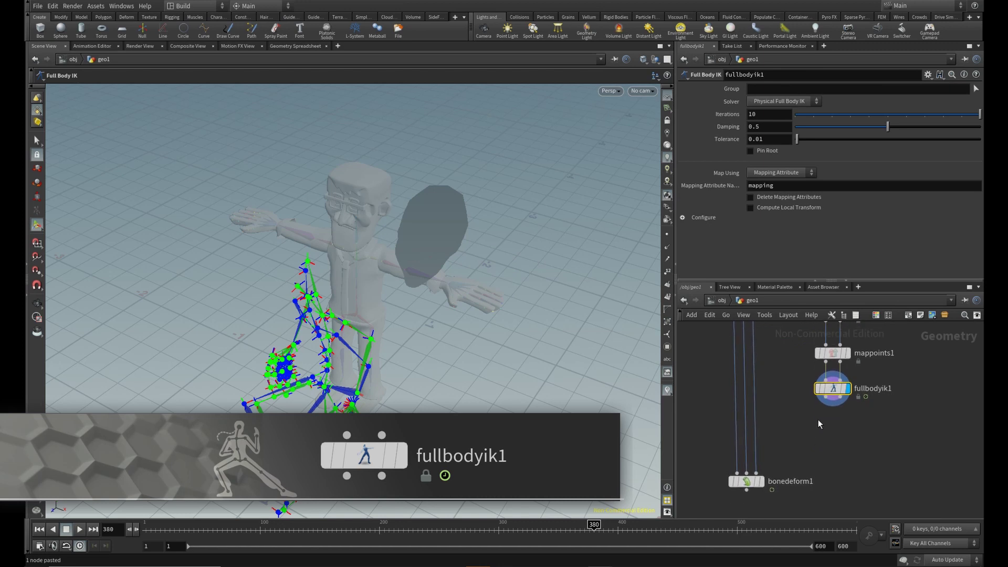
Step: Add a Rig Pose node below fullbodyik1, connected to its first output
{"action": "left_click", "coordinate": [832, 389]}
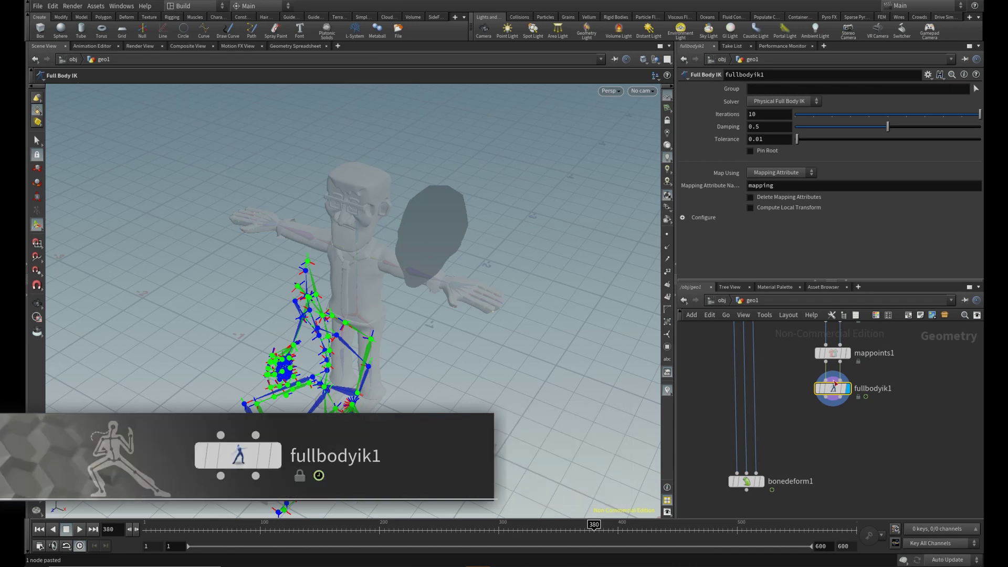
{"action": "key", "text": "Tab"}
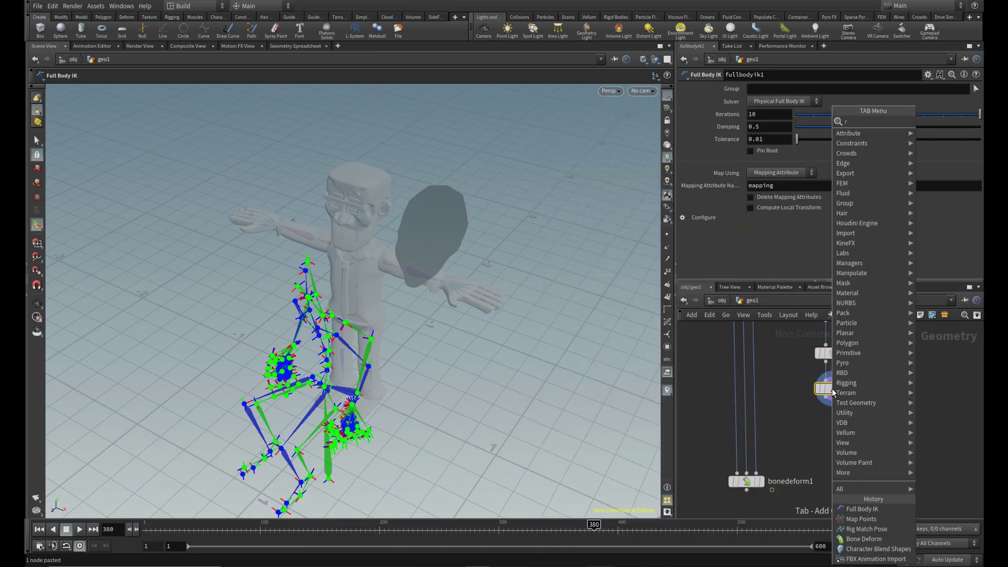
{"action": "type", "text": "rigpo"}
{"action": "key", "text": "Return"}
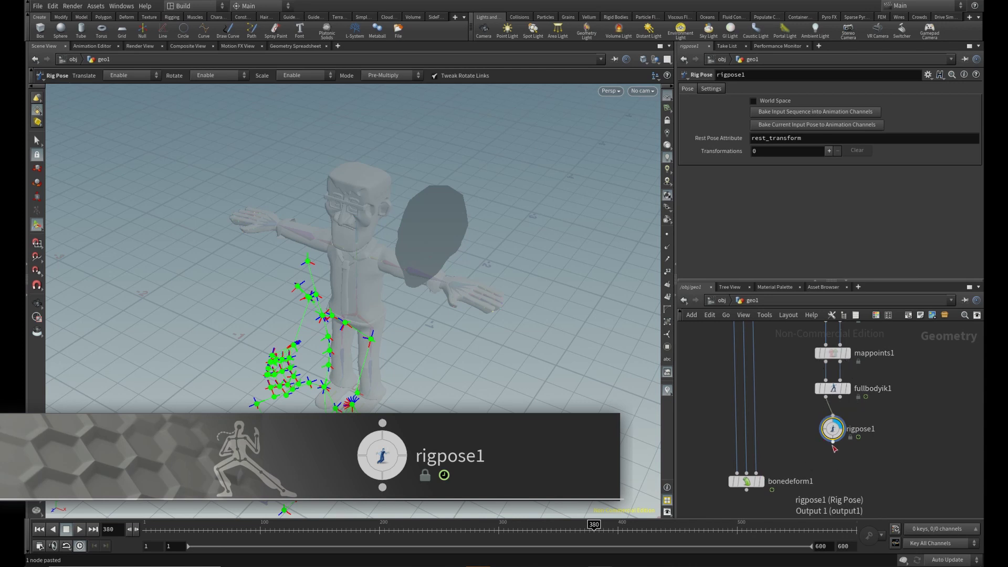
Step: Connect rigpose1's output to the third input of bonedeform1, then display and select bonedeform1
{"action": "left_click", "coordinate": [833, 442]}
{"action": "left_click", "coordinate": [756, 473]}
{"action": "mouse_move", "coordinate": [765, 484]}
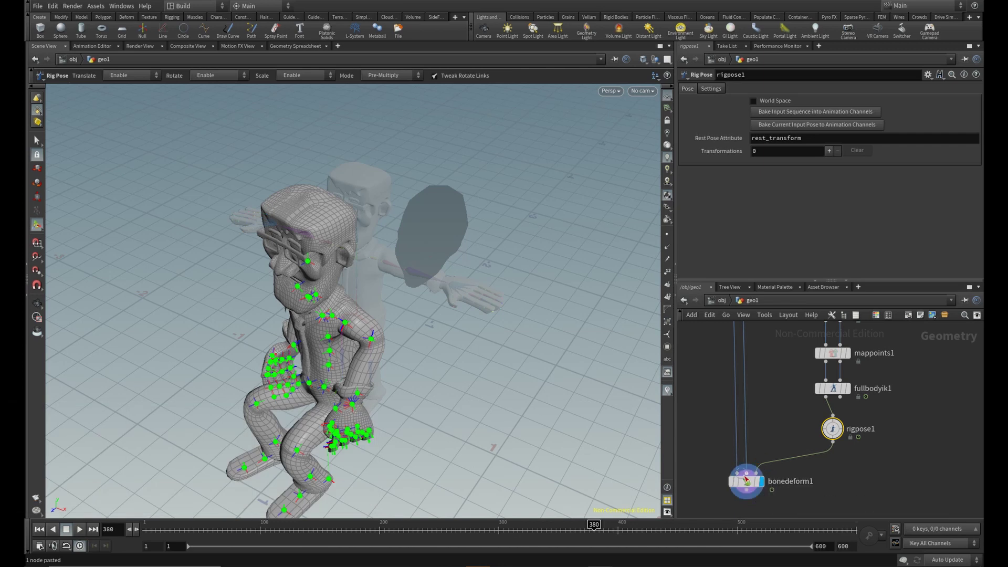
{"action": "left_click", "coordinate": [747, 490]}
{"action": "key", "text": "Escape"}
{"action": "left_click", "coordinate": [748, 484]}
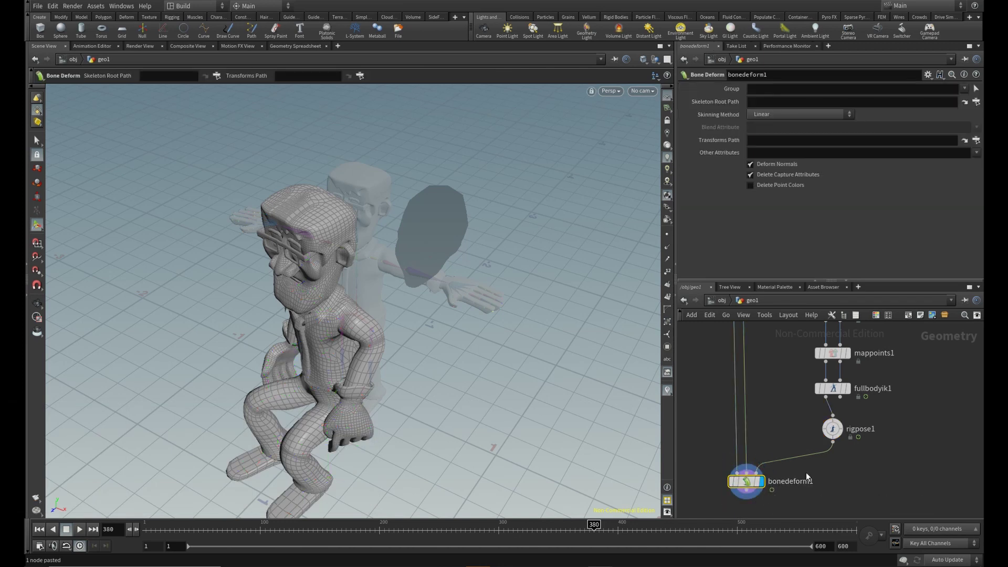
Step: Add a Material node below bonedeform1, connected to its output
{"action": "middle_click_drag", "start_coordinate": [805, 471], "coordinate": [835, 423]}
{"action": "key", "text": "Tab"}
{"action": "type", "text": "mater"}
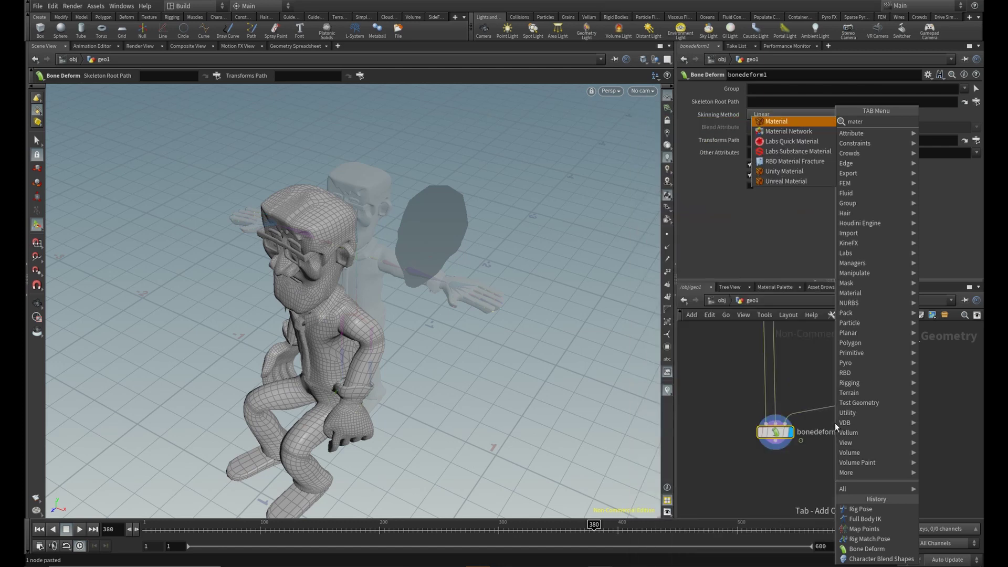
{"action": "key", "text": "Return"}
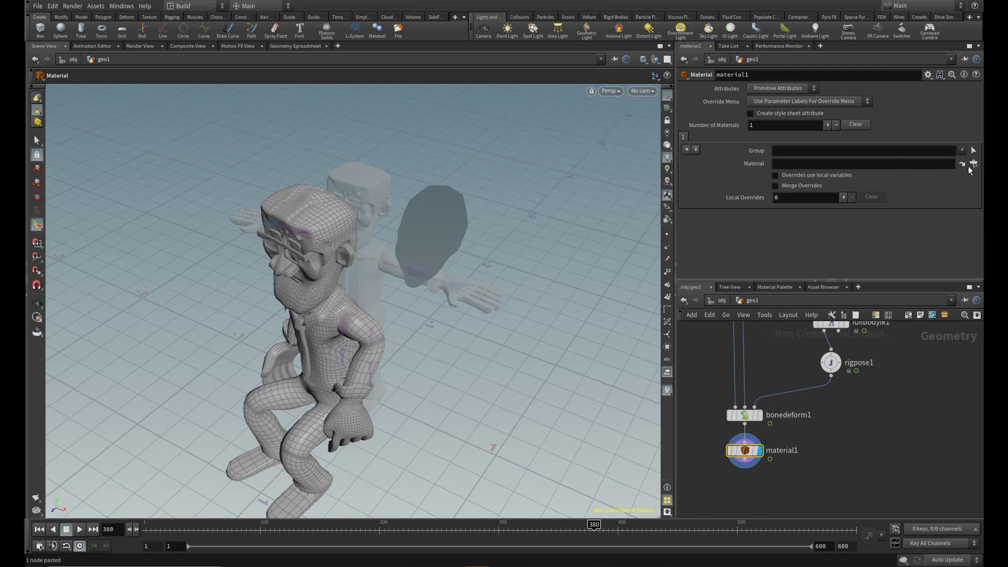
Step: Assign the material /obj/geo1/matnet1/Bela to the Material node
{"action": "left_click", "coordinate": [971, 165]}
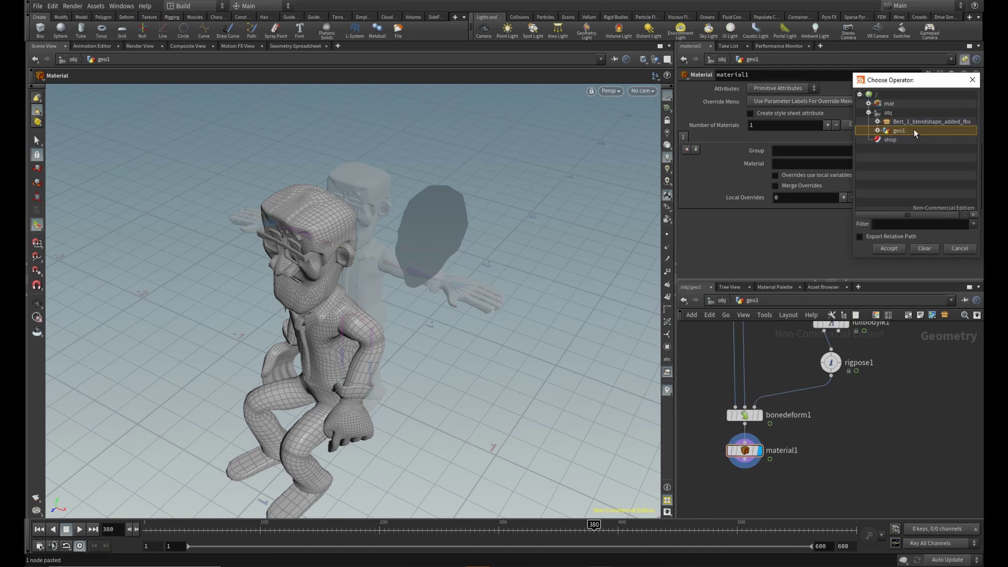
{"action": "left_click", "coordinate": [877, 131]}
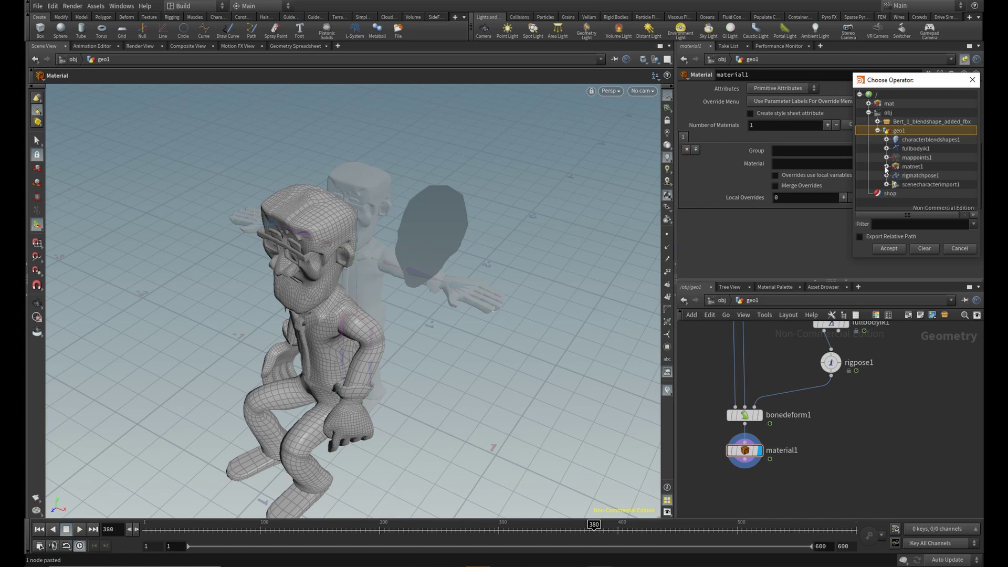
{"action": "left_click", "coordinate": [886, 166]}
{"action": "left_click", "coordinate": [904, 175]}
{"action": "left_click", "coordinate": [888, 249]}
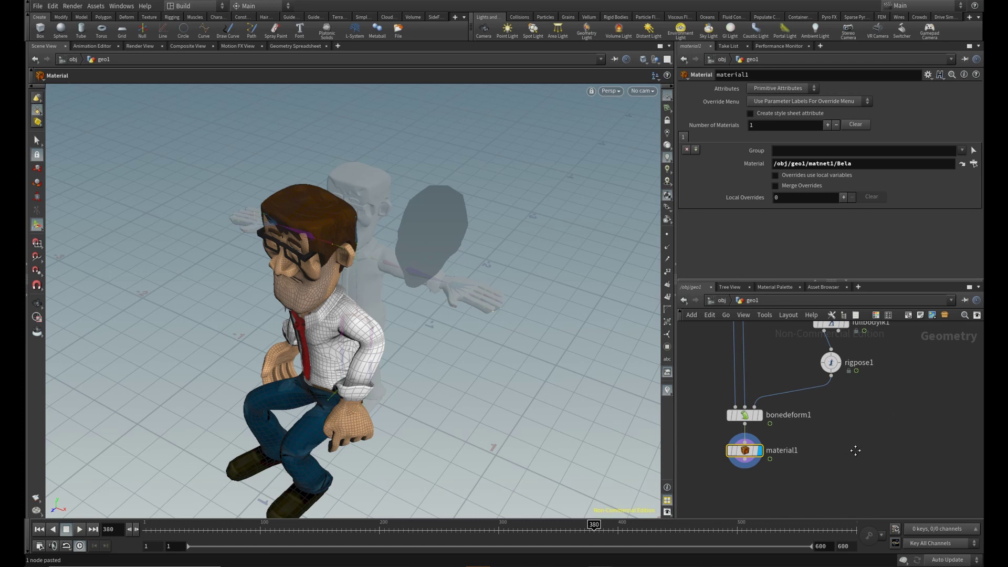
Step: Scrub the animation to frame 335 and inspect the textured character from the front
{"action": "middle_click_drag", "start_coordinate": [856, 438], "coordinate": [919, 440]}
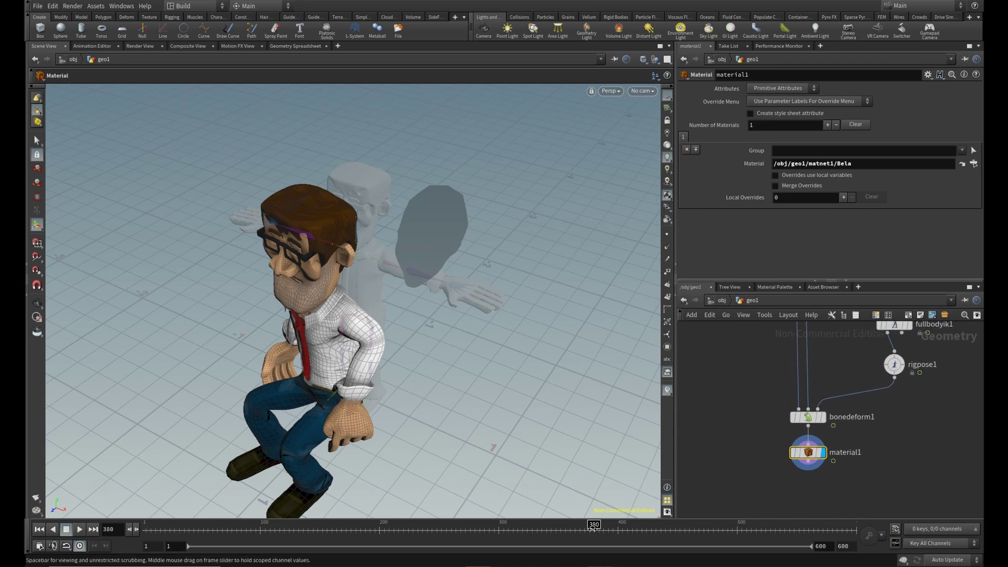
{"action": "left_click", "coordinate": [579, 529]}
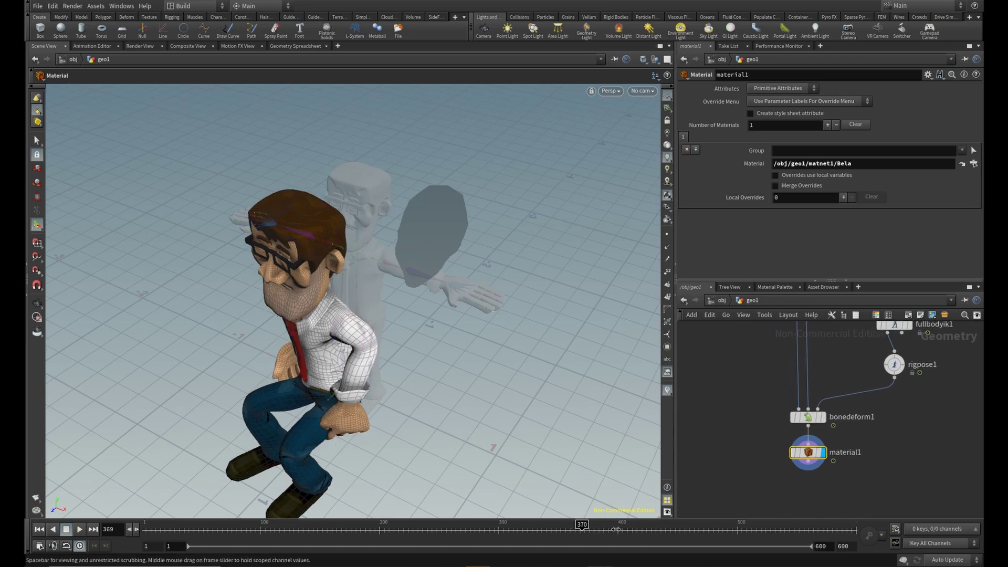
{"action": "left_click_drag", "start_coordinate": [616, 529], "coordinate": [534, 522]}
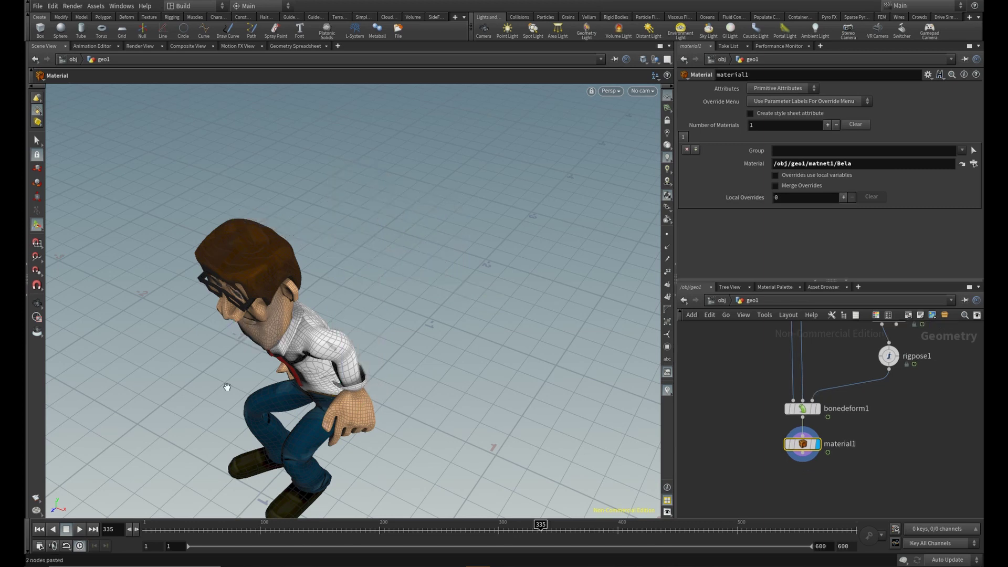
{"action": "left_click_drag", "start_coordinate": [224, 387], "coordinate": [336, 251], "text": "alt"}
{"action": "middle_click_drag", "start_coordinate": [336, 251], "coordinate": [318, 330], "text": "alt"}
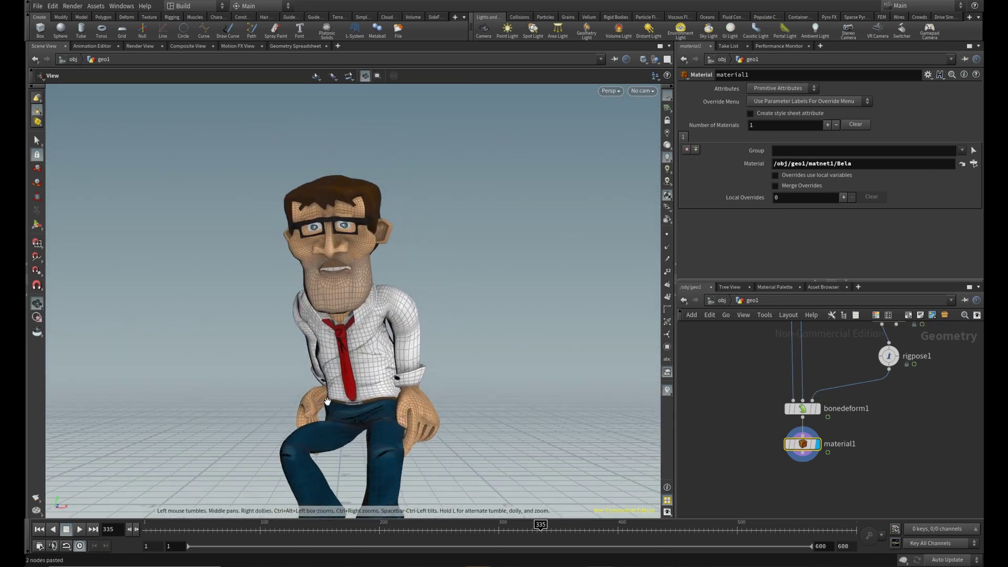